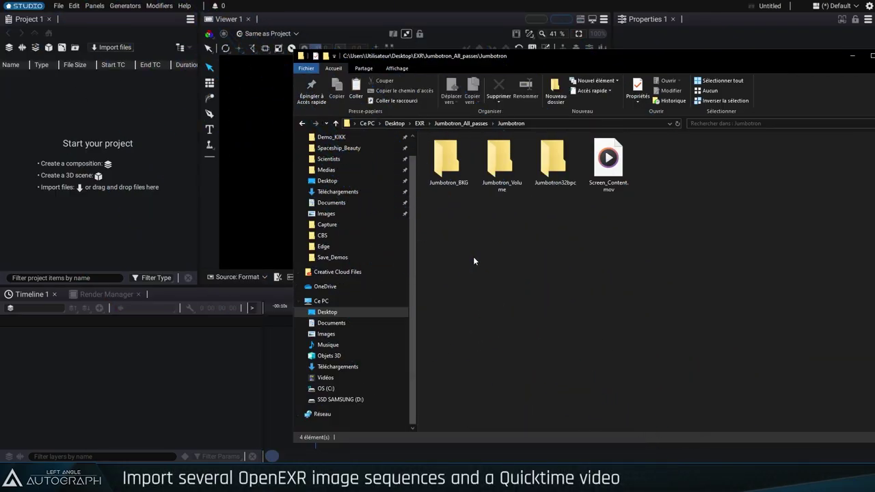
# - Import the three Jumbotron EXR sequences and Screen_Content.mov, shown as grid thumbnails at zoom 190
pyautogui.moveTo(659, 259)
pyautogui.mouseDown()
pyautogui.moveTo(430, 134)
pyautogui.moveTo(83, 94)
pyautogui.mouseUp()
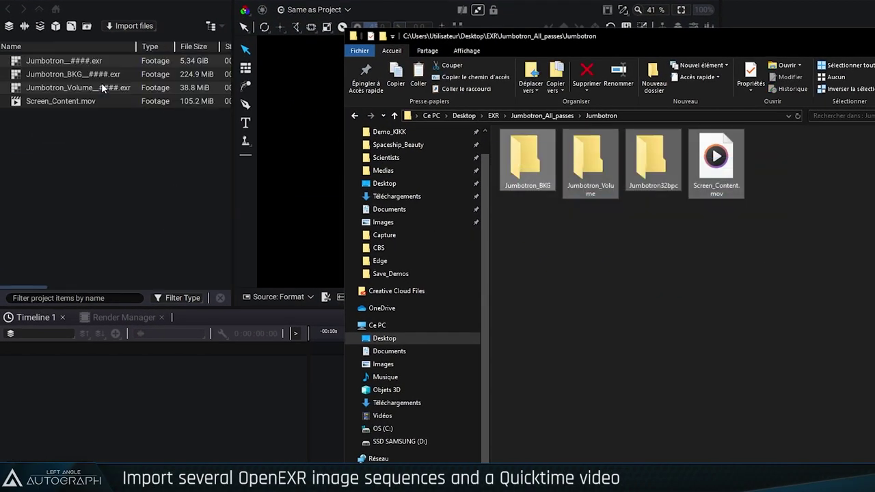
pyautogui.click(206, 28)
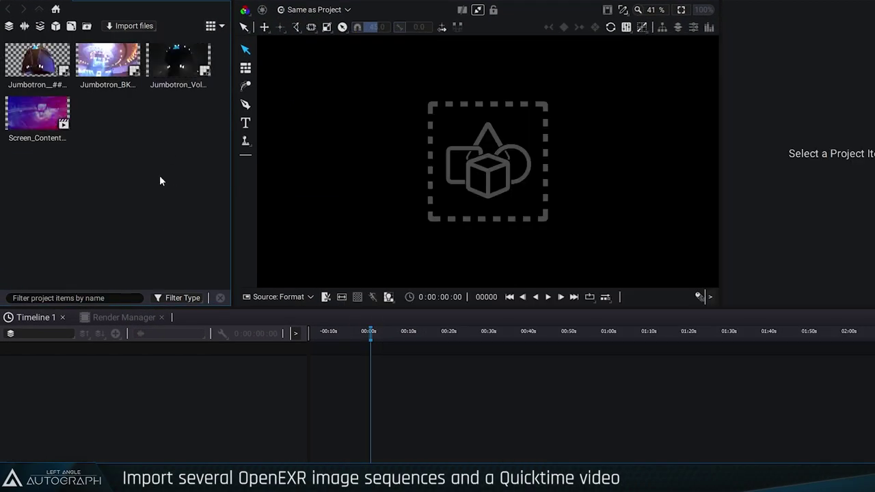
pyautogui.click(223, 27)
pyautogui.moveTo(283, 42); pyautogui.dragTo(305, 42)
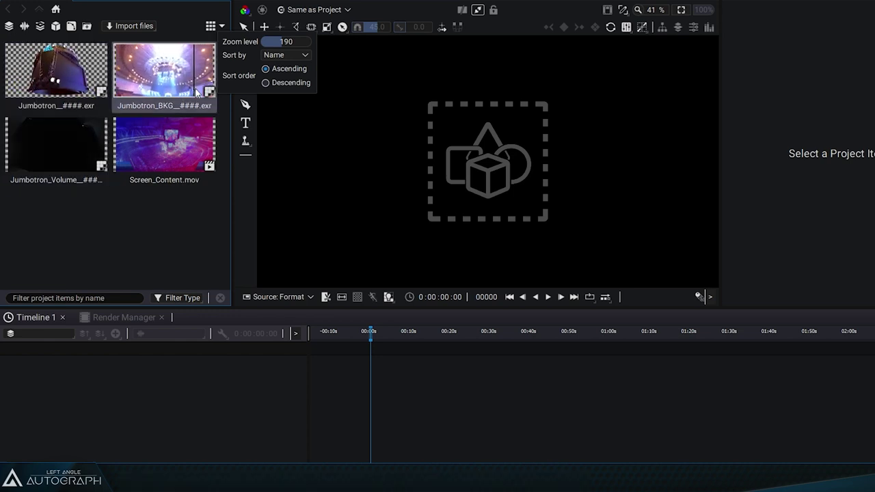
# - Build a composition from the Jumbotron EXR footage, rename it __Final__, and list the sequence's passes
pyautogui.rightClick(59, 52)
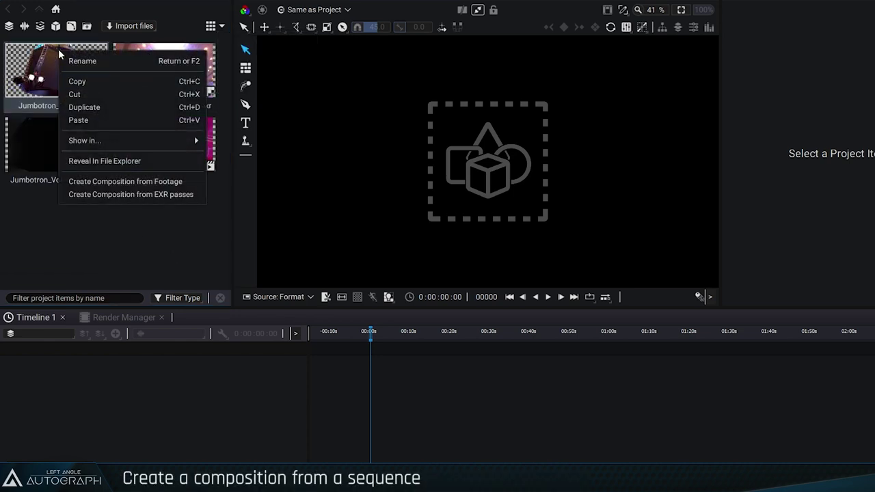
pyautogui.click(174, 182)
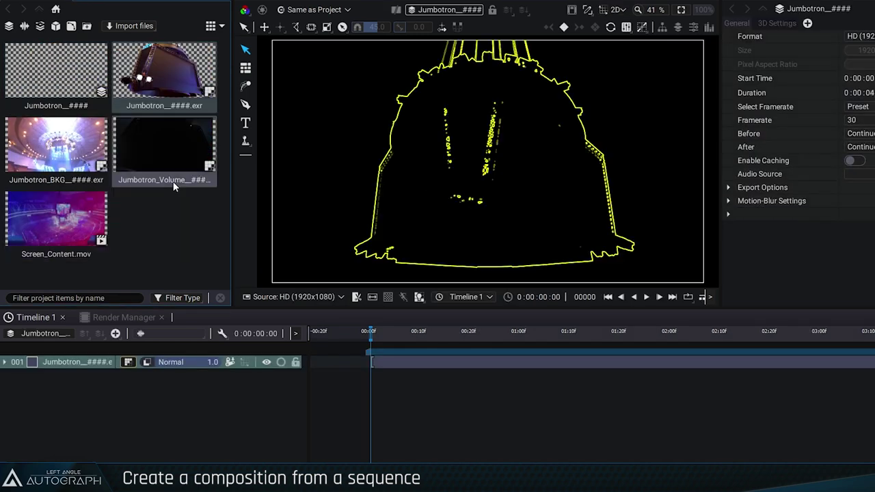
pyautogui.press('space')
pyautogui.click(533, 400)
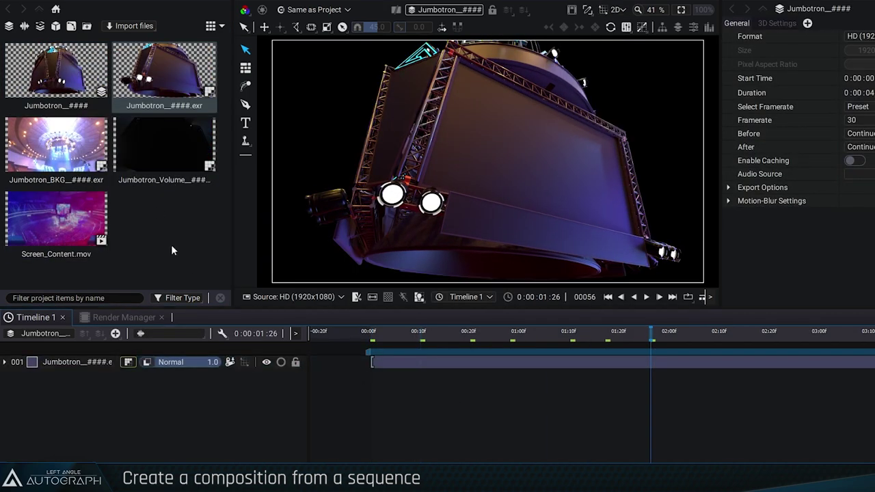
pyautogui.click(55, 83)
pyautogui.press('F2')
pyautogui.write('__Final_')
pyautogui.press('Return')
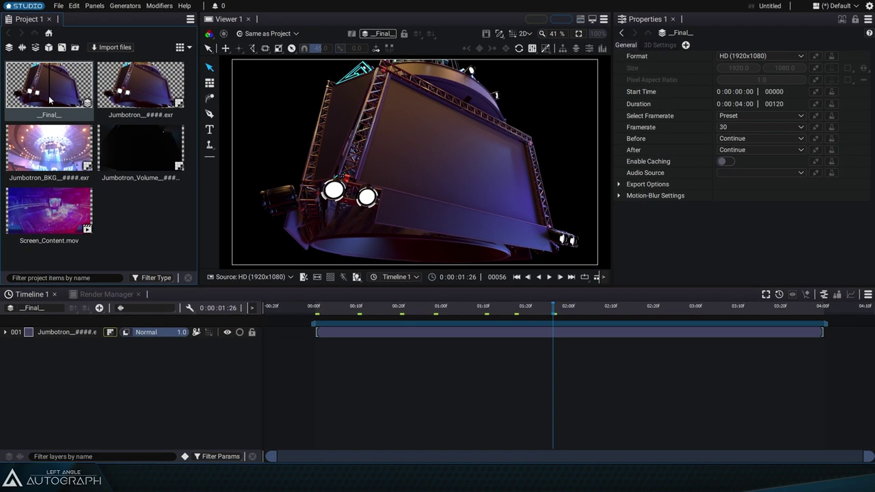
pyautogui.click(164, 72)
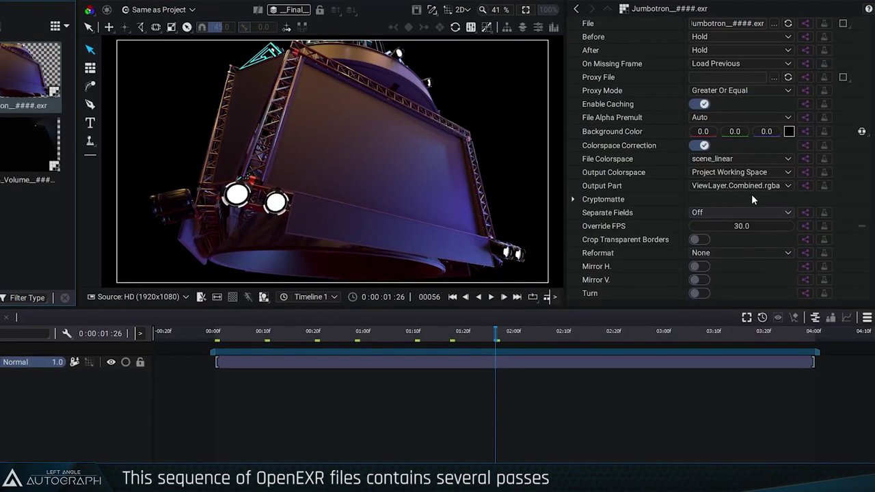
pyautogui.click(751, 187)
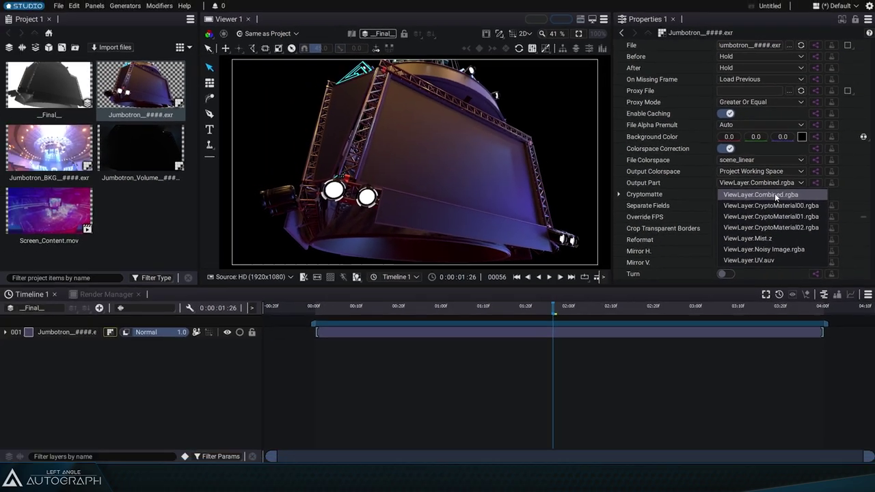
# - Add the Jumbotron_BKG sequence as a layer and give it a Defocus of 30
pyautogui.click(774, 194)
pyautogui.moveTo(50, 149); pyautogui.dragTo(55, 373)
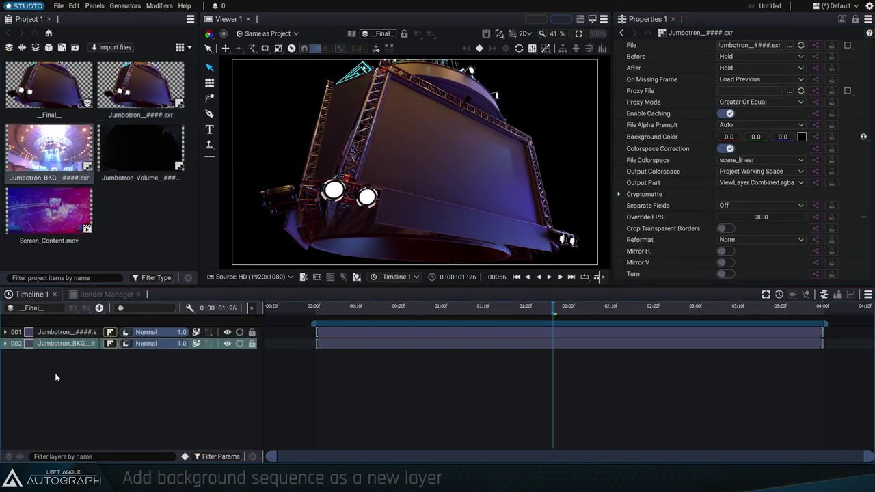
pyautogui.click(392, 310)
pyautogui.moveTo(397, 312); pyautogui.dragTo(649, 311)
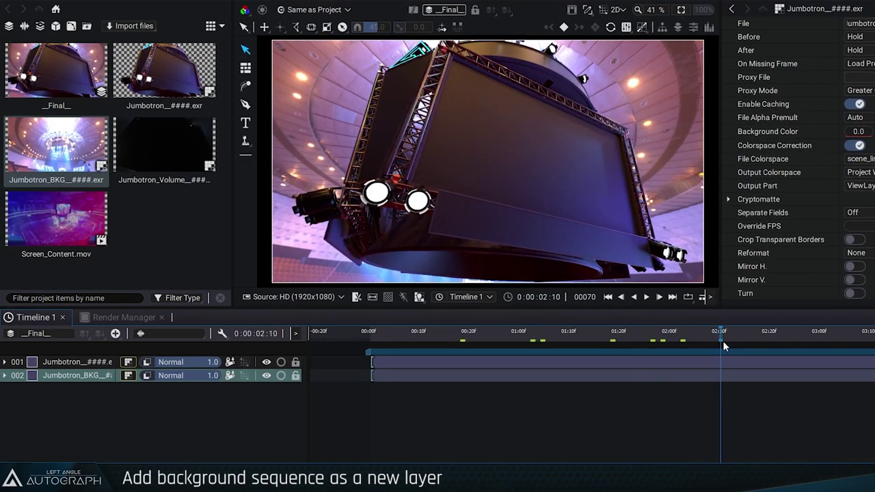
pyautogui.click(73, 377)
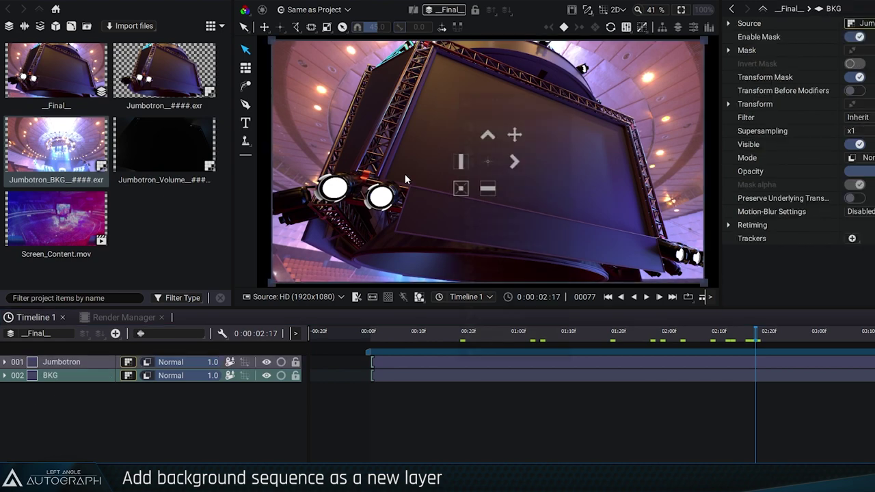
pyautogui.press('Tab')
pyautogui.write('de')
pyautogui.press('Return')
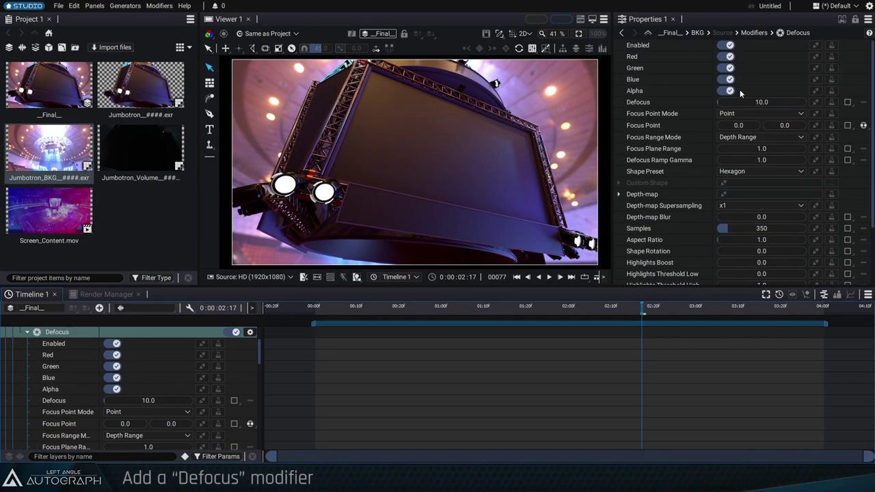
pyautogui.moveTo(761, 101)
pyautogui.mouseDown()
pyautogui.moveTo(793, 102)
pyautogui.moveTo(745, 102)
pyautogui.mouseUp()
pyautogui.moveTo(462, 307); pyautogui.dragTo(557, 316)
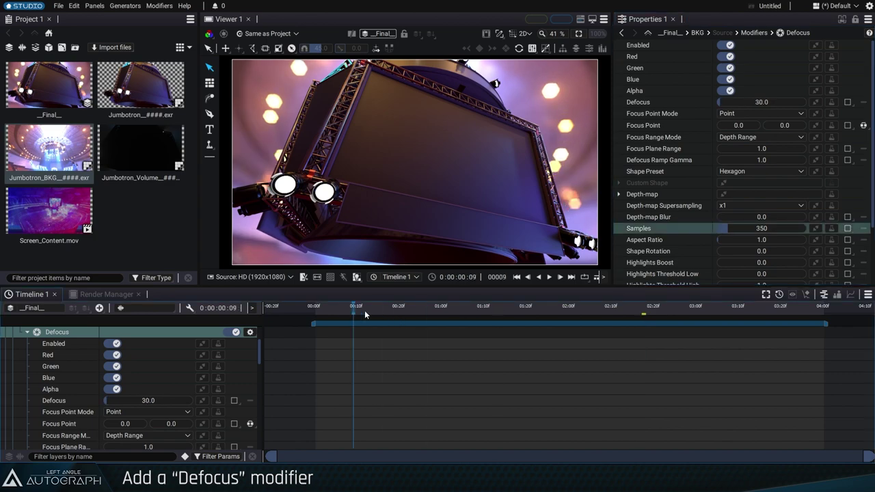
pyautogui.scroll(3, 20, 355)
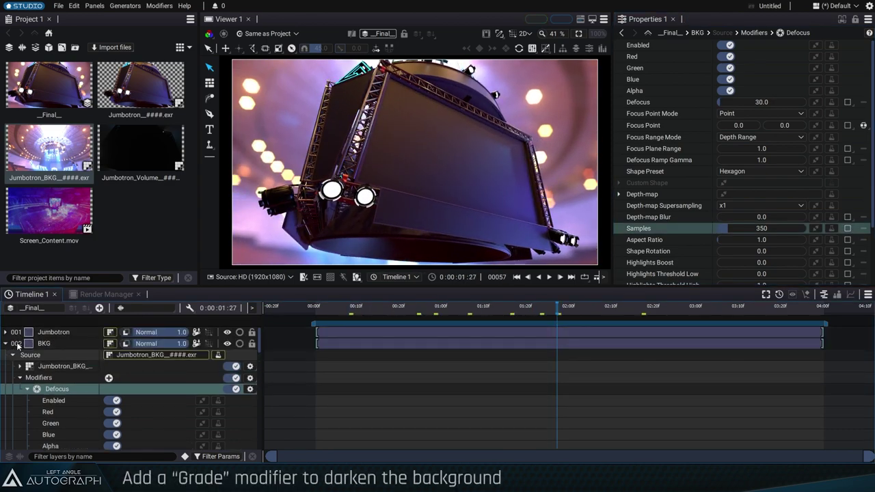
# - Add a Grade to the BKG layer with In White Point 20.0 and Multiply 0.25
pyautogui.click(27, 344)
pyautogui.press('Tab')
pyautogui.write('gra')
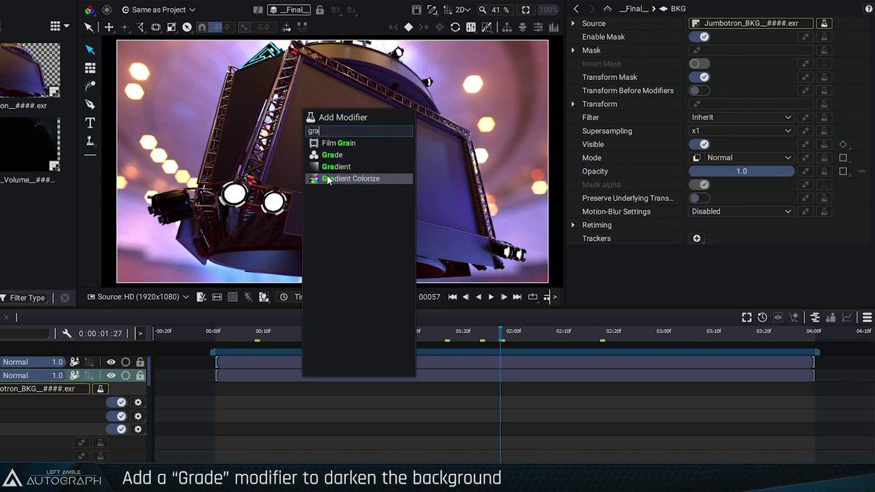
pyautogui.press('Return')
pyautogui.moveTo(735, 105)
pyautogui.mouseDown()
pyautogui.moveTo(780, 106)
pyautogui.moveTo(732, 105)
pyautogui.mouseUp()
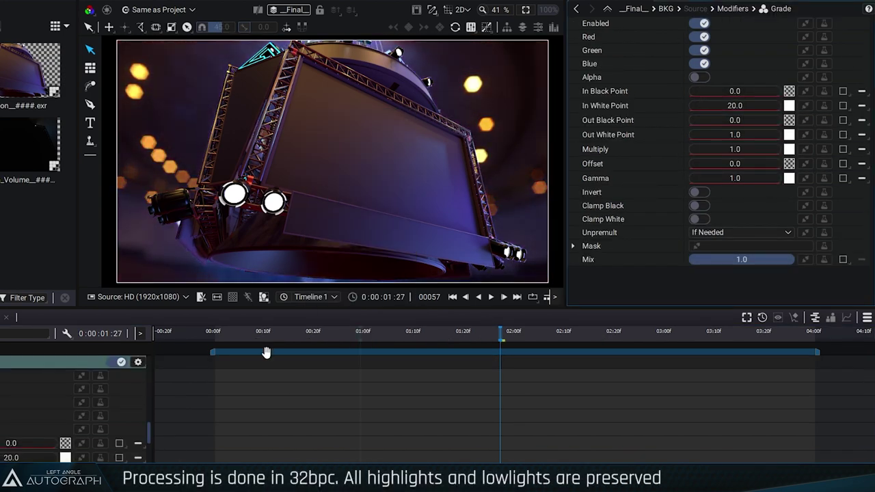
pyautogui.moveTo(465, 333); pyautogui.dragTo(575, 332)
pyautogui.moveTo(735, 149); pyautogui.dragTo(704, 149)
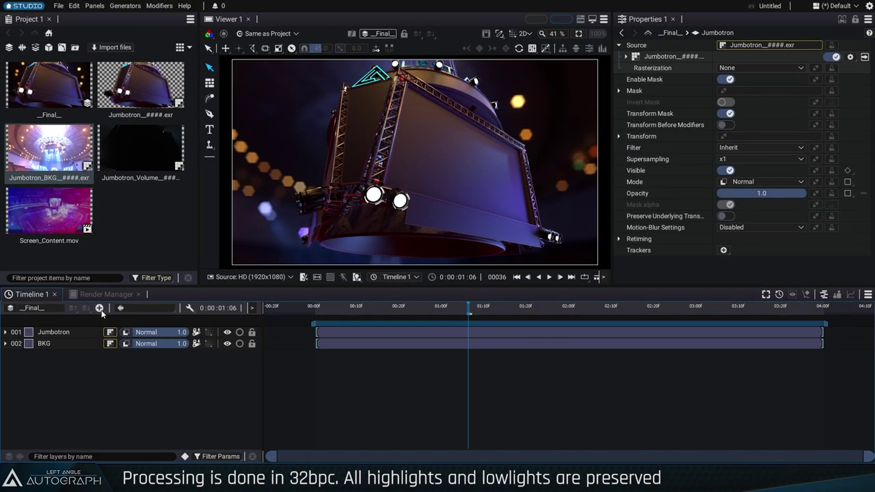
# - Add a Constant layer masked by the Jumbotron sequence's unshared Mist.z depth pass
pyautogui.click(99, 309)
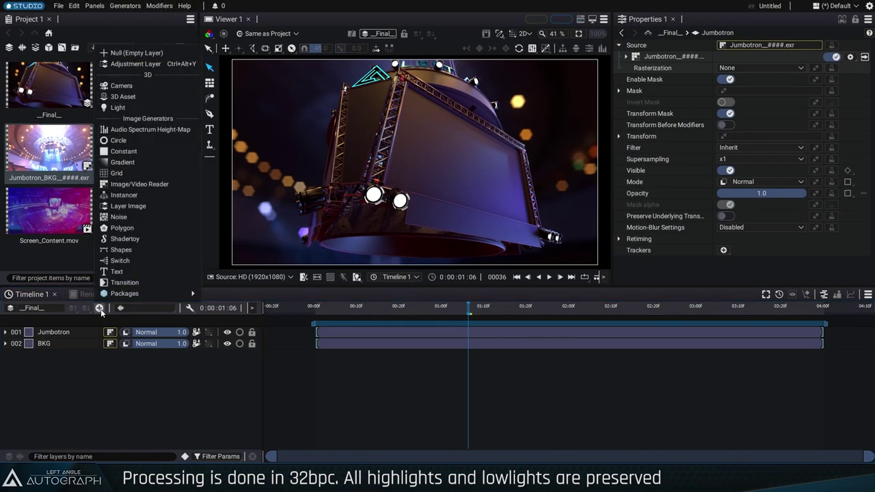
pyautogui.click(149, 152)
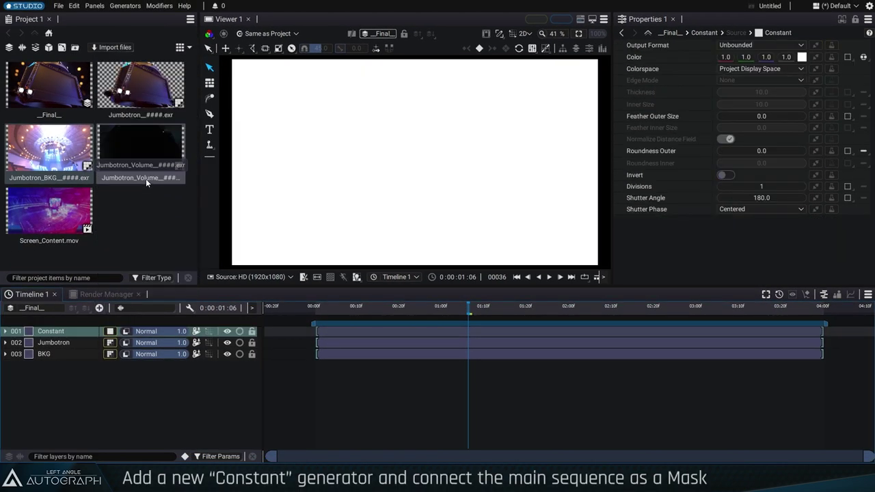
pyautogui.moveTo(779, 68); pyautogui.dragTo(779, 69)
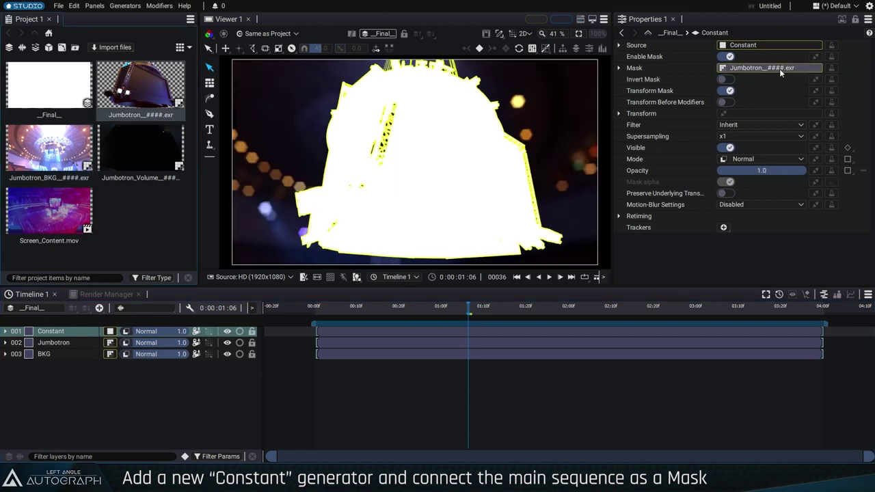
pyautogui.click(619, 68)
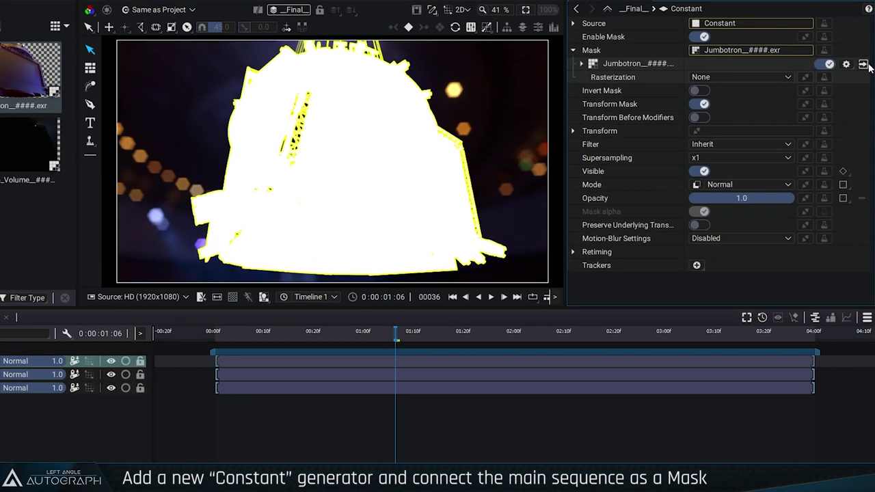
pyautogui.click(864, 77)
pyautogui.click(807, 187)
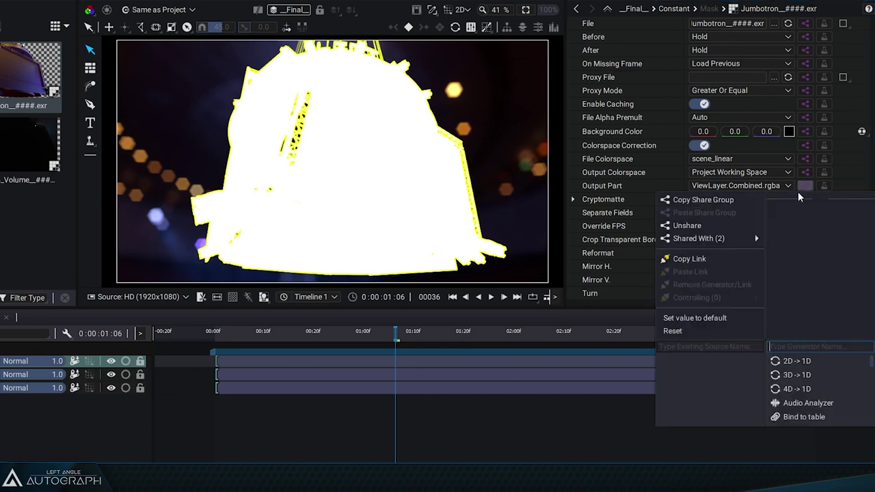
pyautogui.click(706, 226)
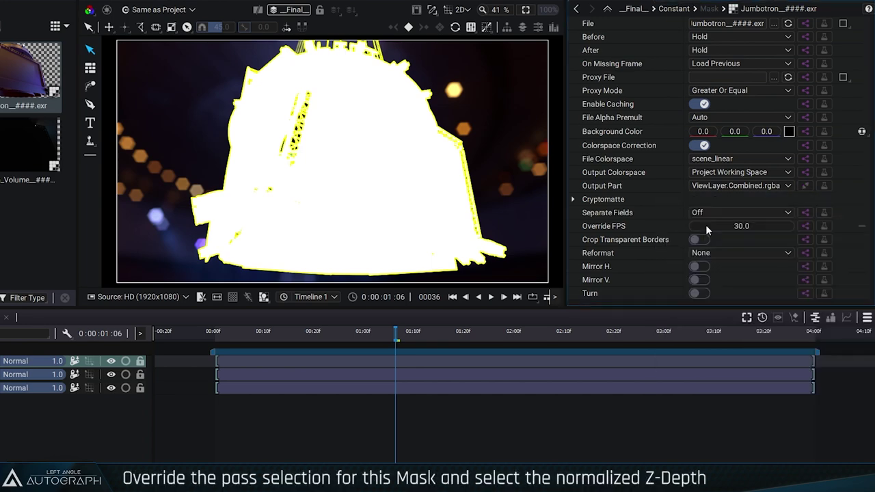
pyautogui.click(742, 182)
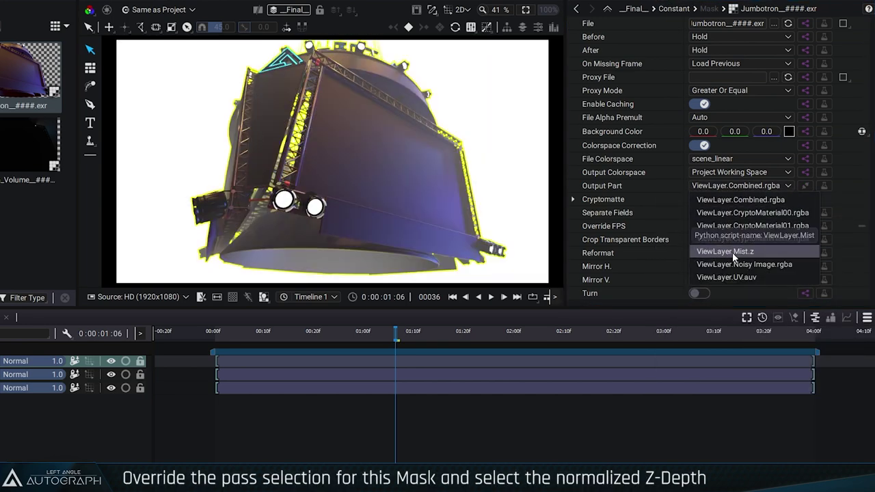
pyautogui.click(732, 253)
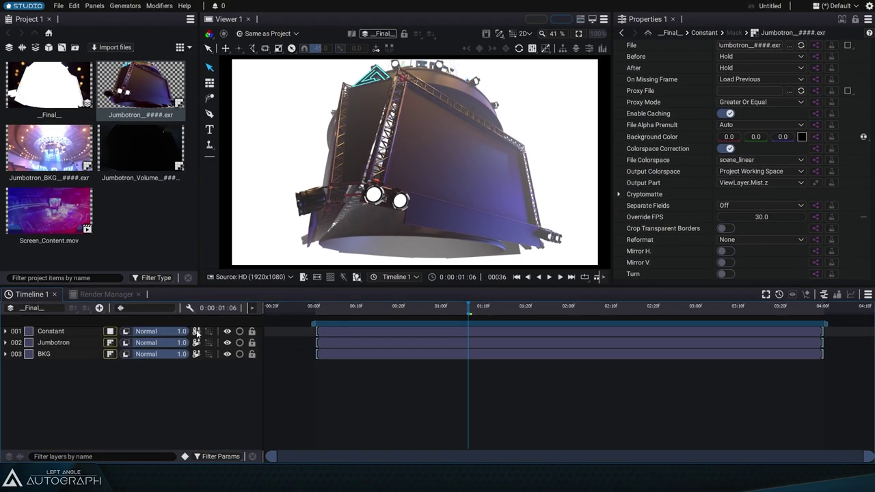
# - Change the Constant colour to blue RGB 0.21, 0.29, 0.73
pyautogui.click(281, 333)
pyautogui.click(802, 58)
pyautogui.click(676, 163)
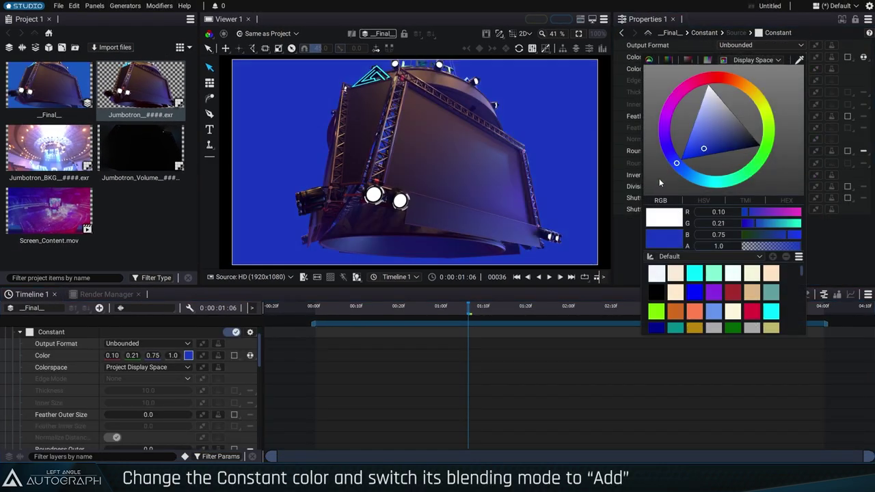
pyautogui.moveTo(698, 151); pyautogui.dragTo(708, 142)
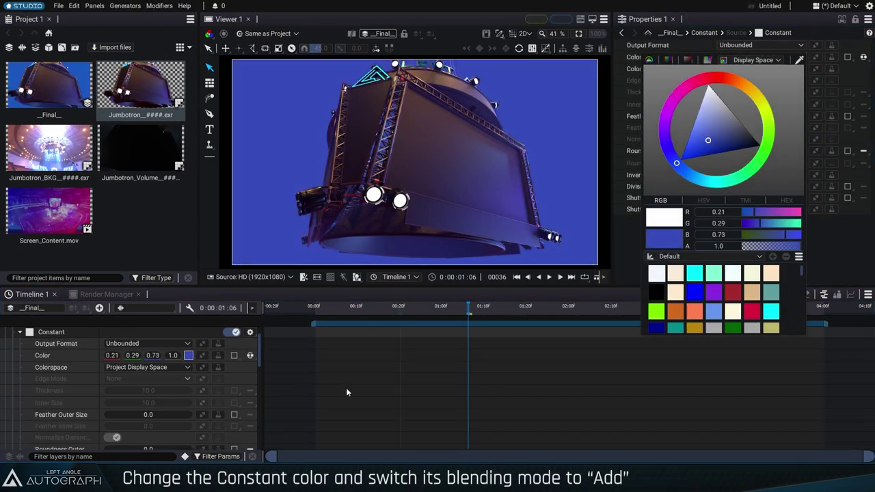
pyautogui.click(347, 393)
# - Set the Constant layer to Add blend mode at 0.05 opacity
pyautogui.scroll(1, 149, 383)
pyautogui.click(126, 333)
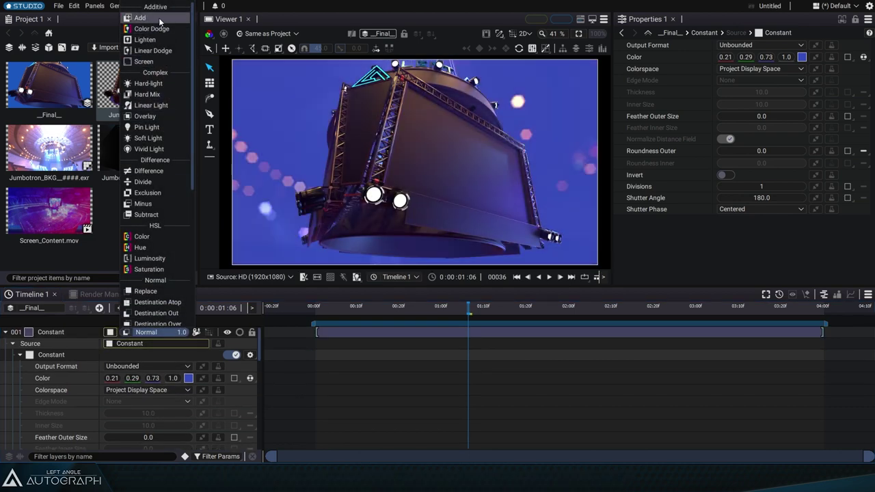
pyautogui.click(147, 16)
pyautogui.moveTo(179, 332); pyautogui.dragTo(145, 332)
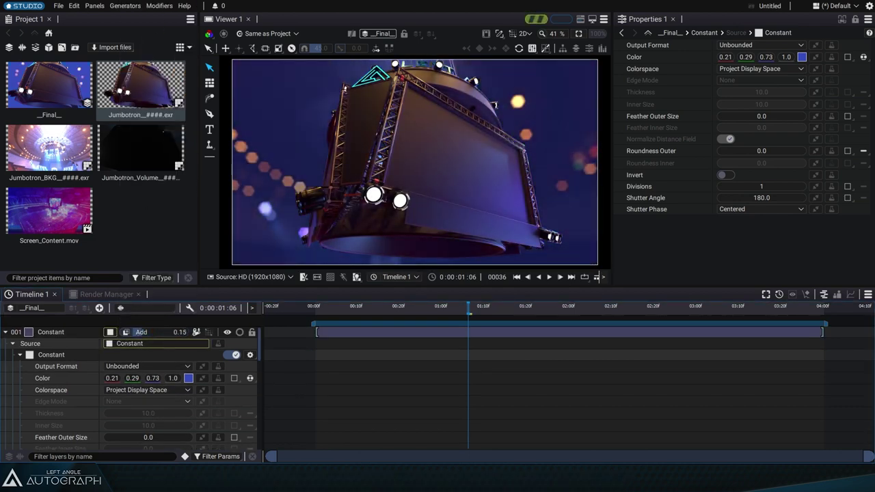
pyautogui.click(6, 332)
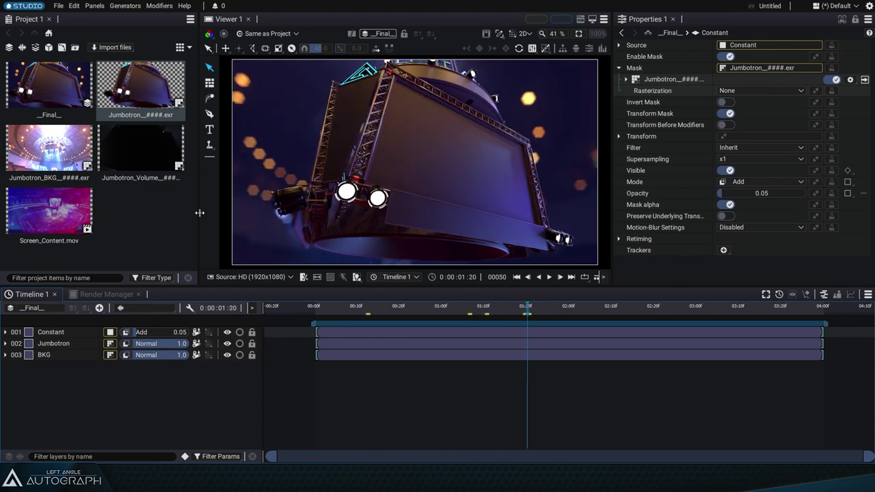
# - Preview the Jumbotron_Volume pass, then add it as the top _Final_ layer in Add mode
pyautogui.doubleClick(149, 146)
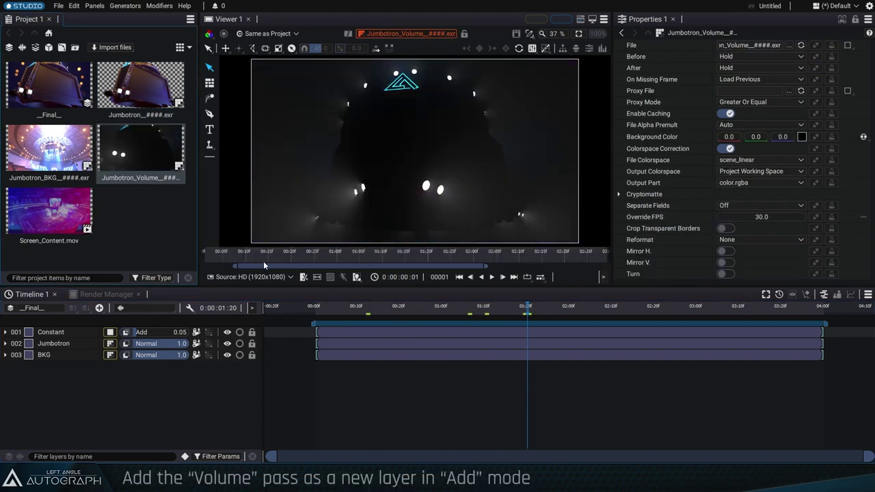
pyautogui.moveTo(264, 259); pyautogui.dragTo(297, 259)
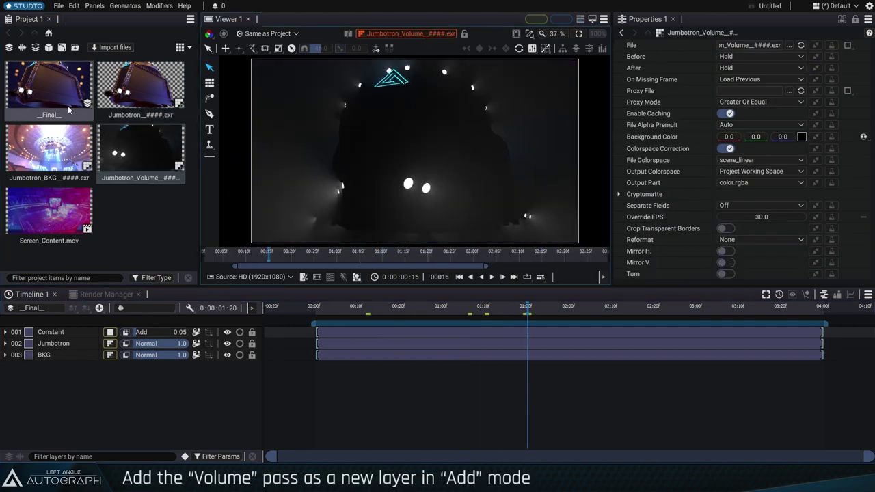
pyautogui.doubleClick(48, 85)
pyautogui.moveTo(140, 147); pyautogui.dragTo(66, 332)
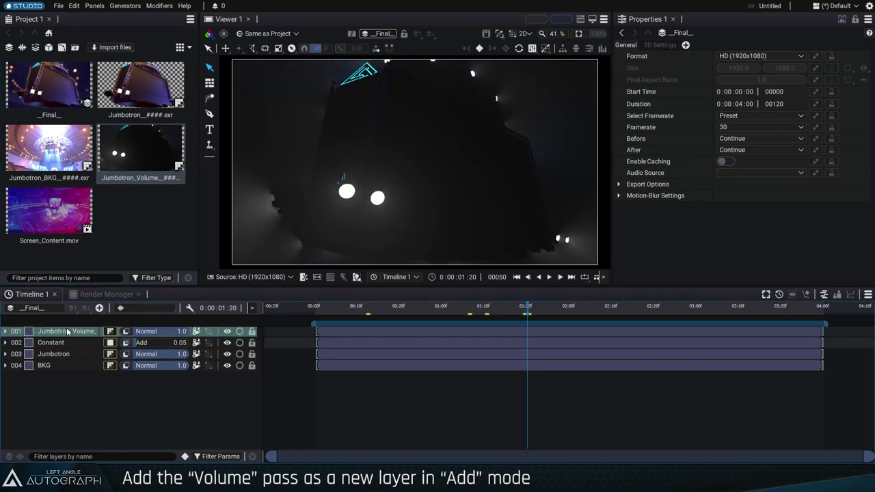
pyautogui.click(145, 331)
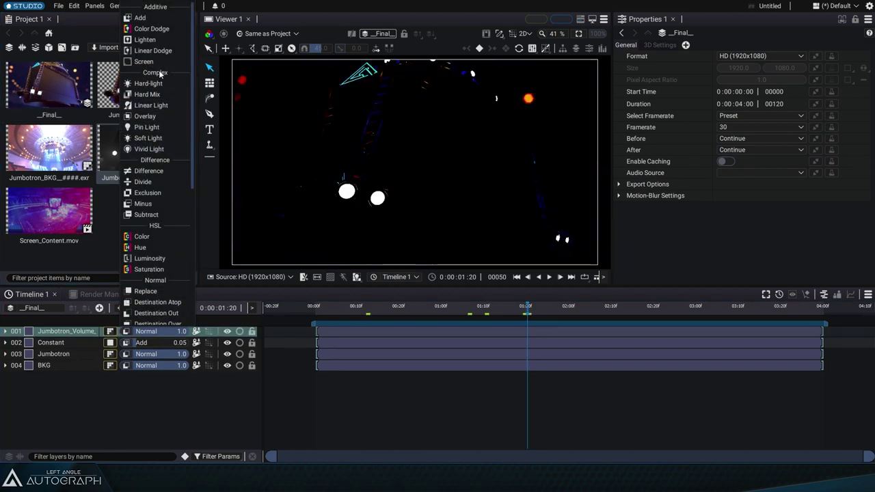
pyautogui.click(159, 18)
pyautogui.click(439, 198)
# - Grade the Volume layer with Multiply 3.90 and separated gamma 0.80, 0.65, 1.45
pyautogui.press('Tab')
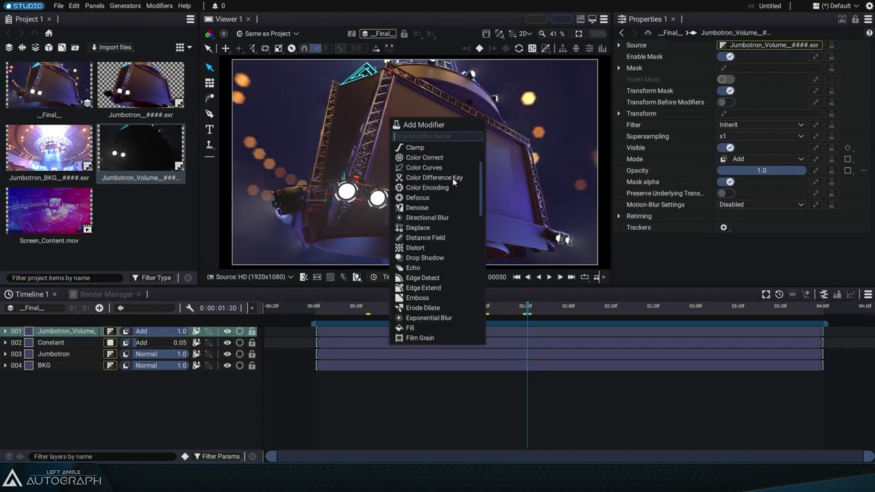
pyautogui.write('gr')
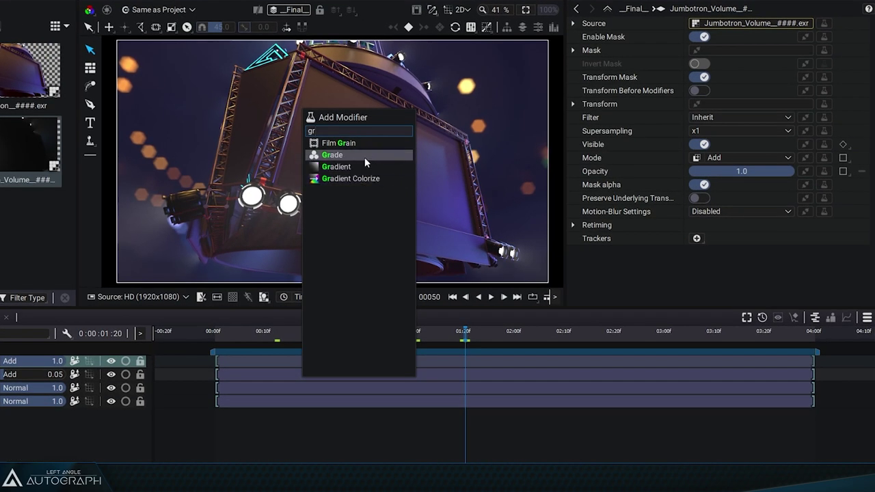
pyautogui.click(364, 156)
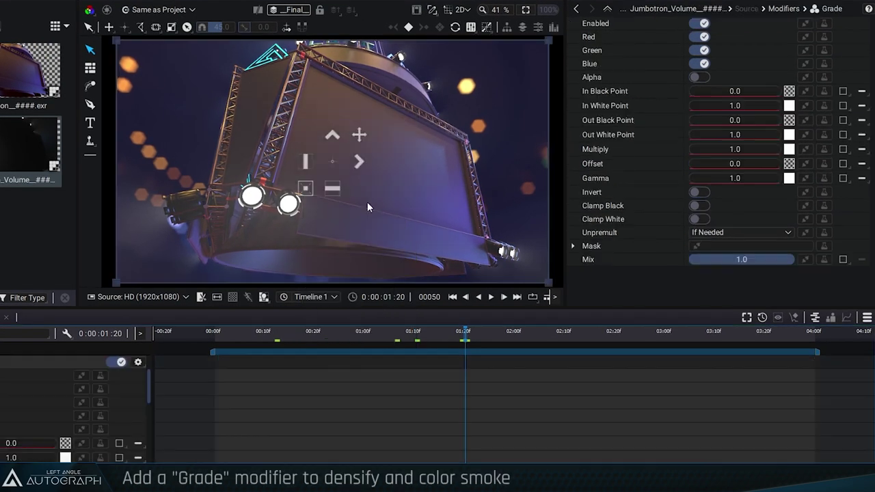
pyautogui.moveTo(735, 149)
pyautogui.mouseDown()
pyautogui.moveTo(759, 149)
pyautogui.moveTo(731, 154)
pyautogui.mouseUp()
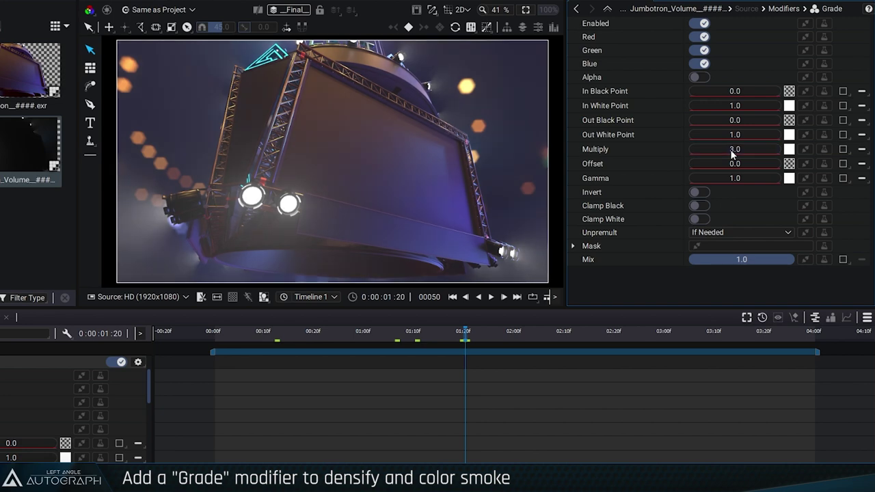
pyautogui.click(861, 178)
pyautogui.click(840, 203)
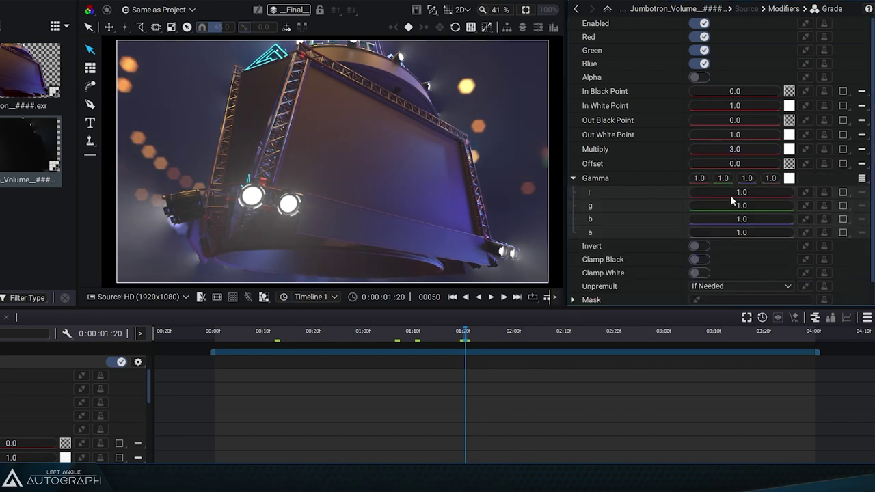
pyautogui.moveTo(741, 192); pyautogui.dragTo(762, 217)
pyautogui.moveTo(735, 149); pyautogui.dragTo(752, 149)
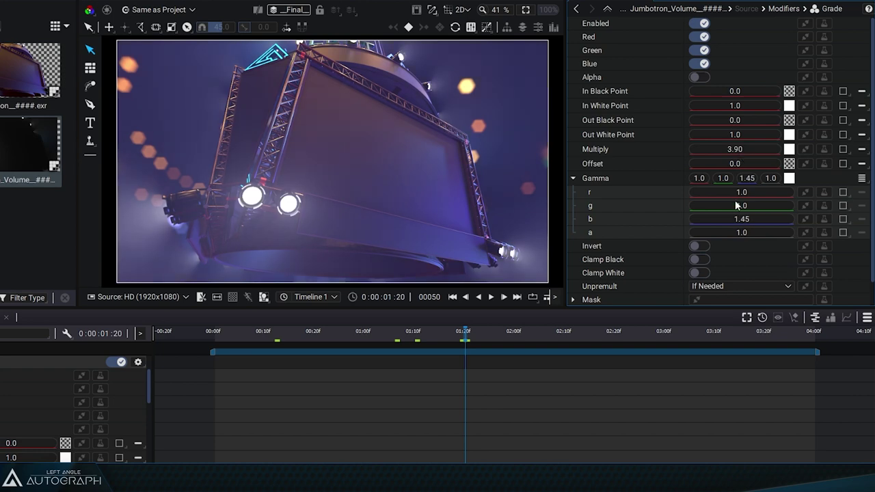
pyautogui.moveTo(742, 206); pyautogui.dragTo(725, 206)
pyautogui.moveTo(371, 311); pyautogui.dragTo(359, 307)
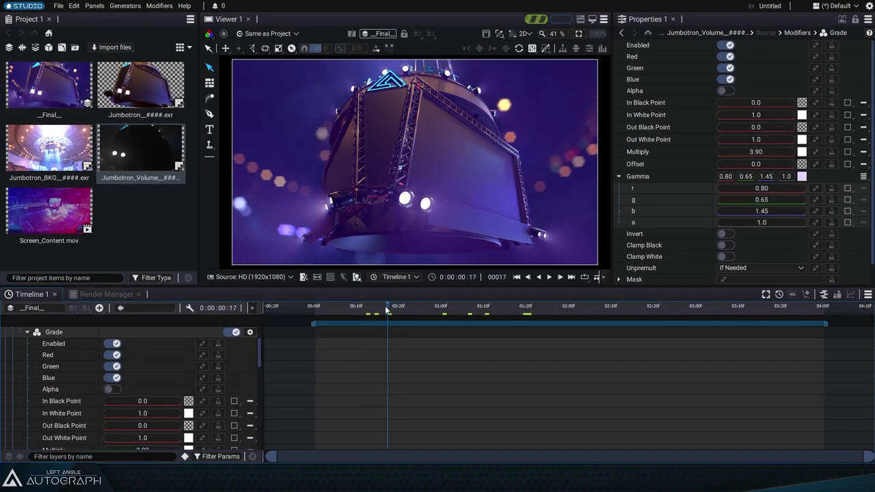
# - Add an adjustment layer with a Glow modifier and enlarge the glow size
pyautogui.click(99, 308)
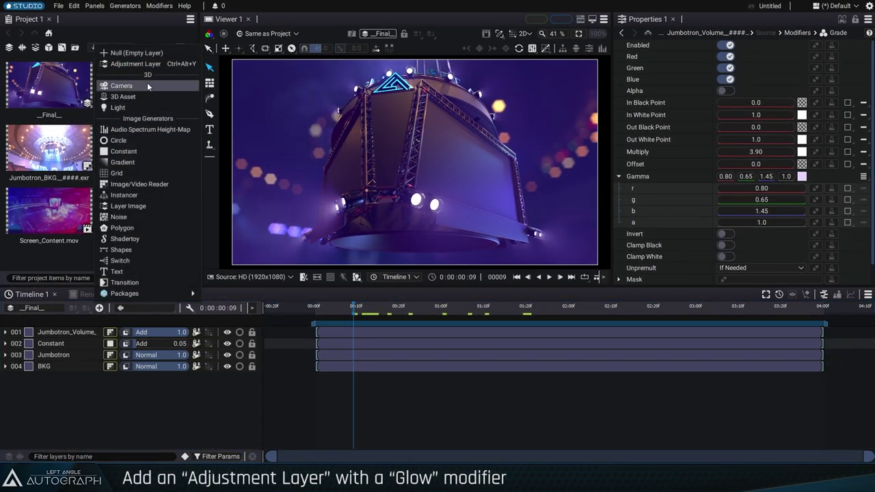
pyautogui.click(145, 65)
pyautogui.click(73, 336)
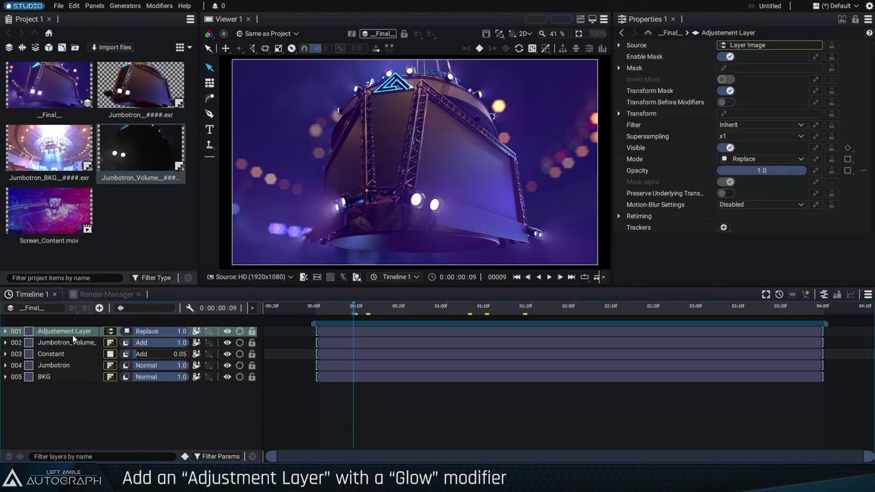
pyautogui.hotkey('ctrl', 'm')
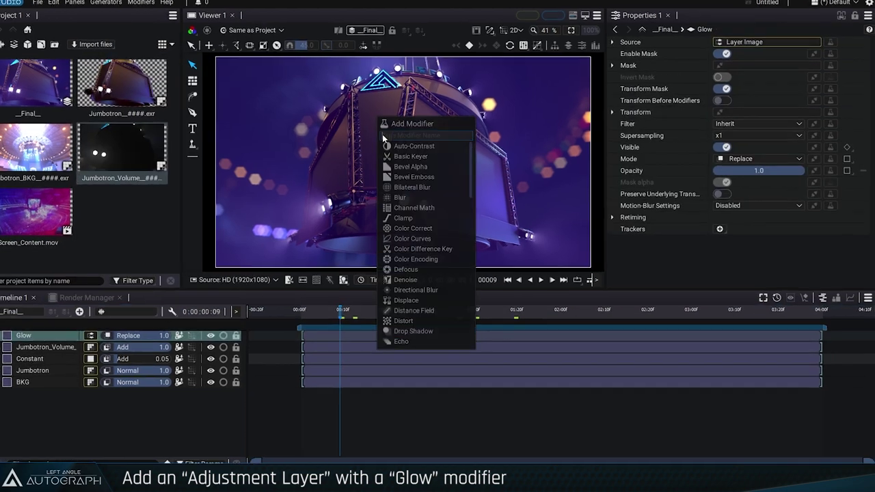
pyautogui.write('glow')
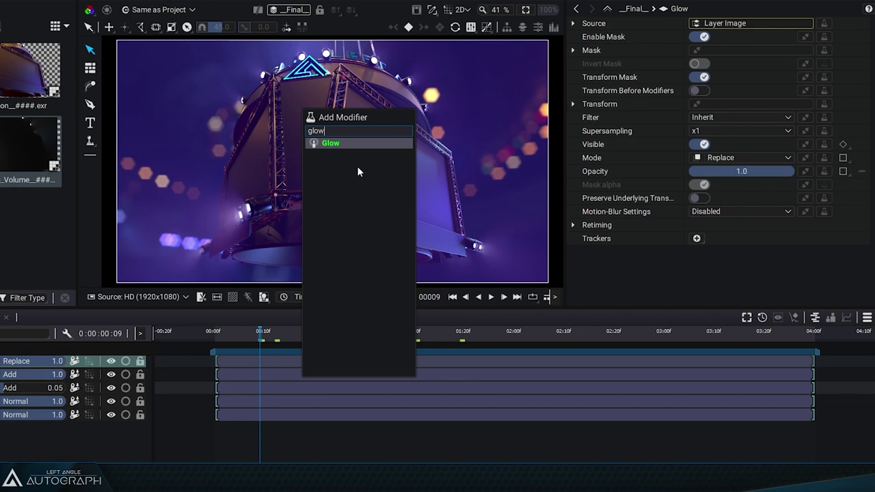
pyautogui.press('Return')
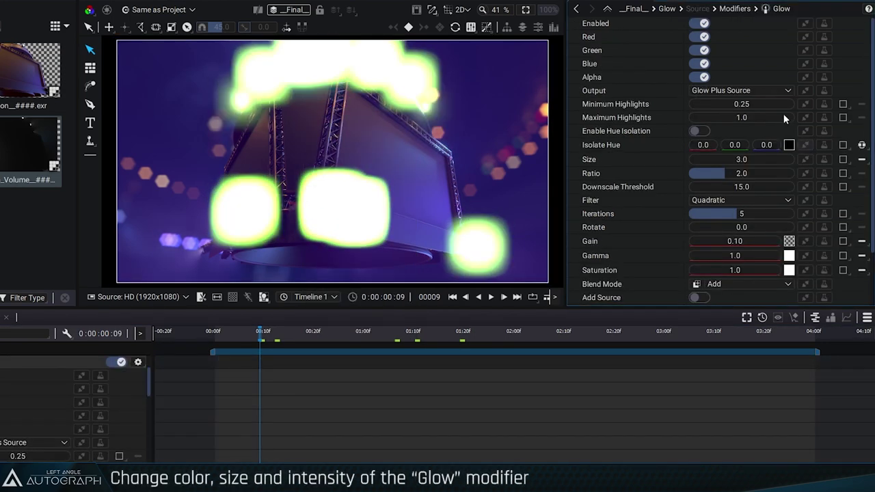
pyautogui.moveTo(706, 161); pyautogui.dragTo(759, 159)
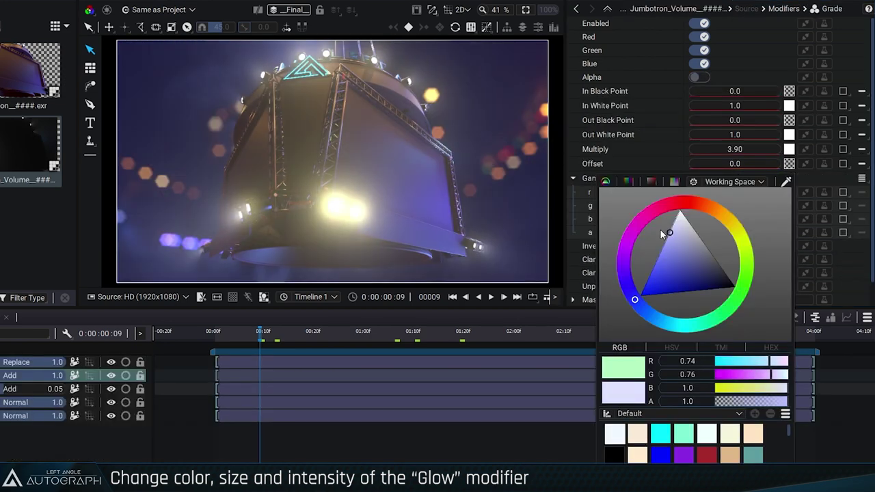
# - Shift the smoke Grade's gamma colour toward orange and scrub frames to check the look
pyautogui.moveTo(634, 306); pyautogui.dragTo(655, 313)
pyautogui.click(497, 443)
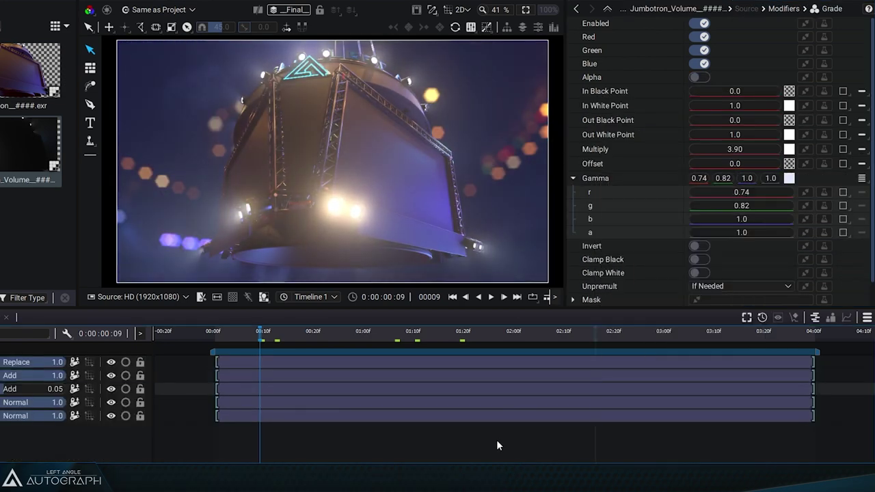
pyautogui.moveTo(313, 333); pyautogui.dragTo(540, 333)
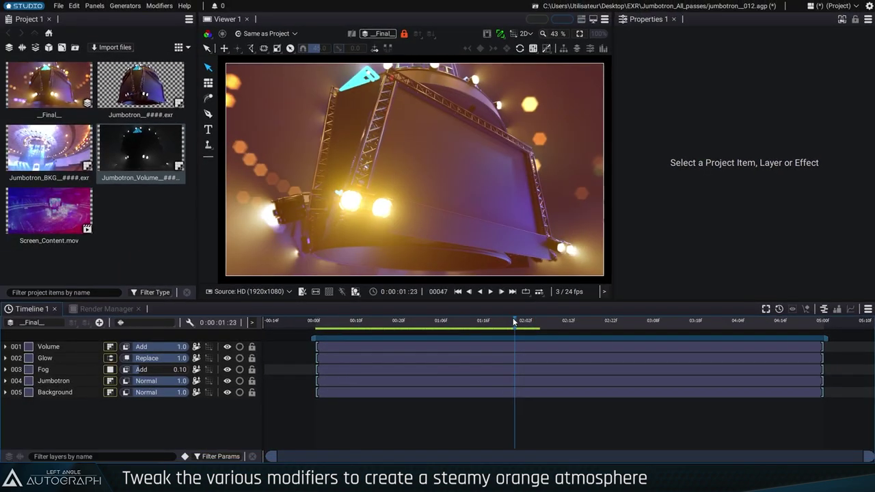
pyautogui.moveTo(514, 321); pyautogui.dragTo(361, 341)
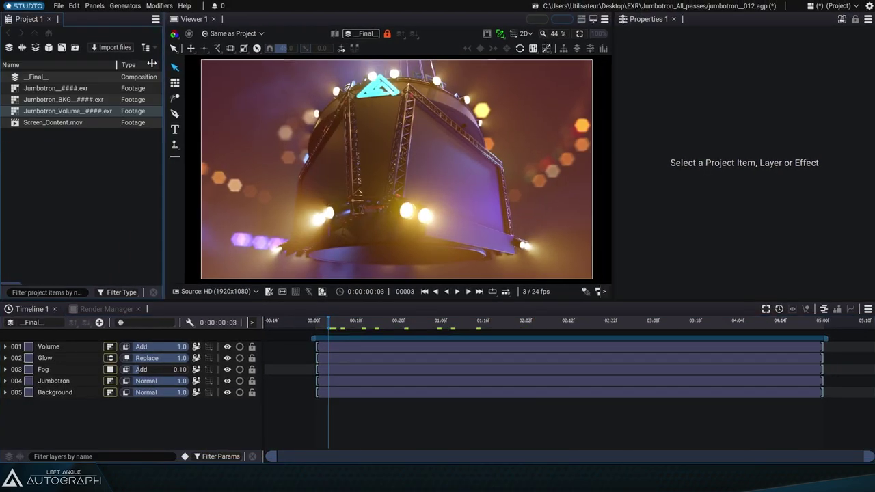
# - Preview Screen_Content.mov and create a Screen_Content composition from the video
pyautogui.doubleClick(52, 122)
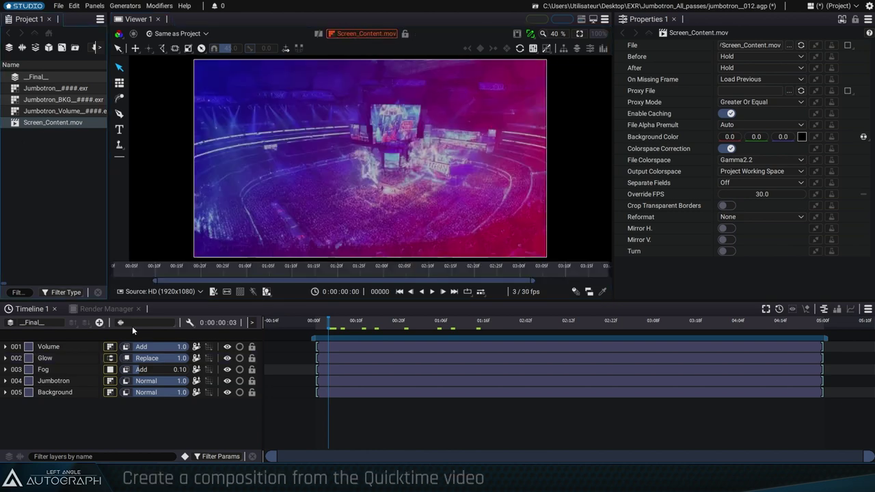
pyautogui.moveTo(163, 269); pyautogui.dragTo(474, 266)
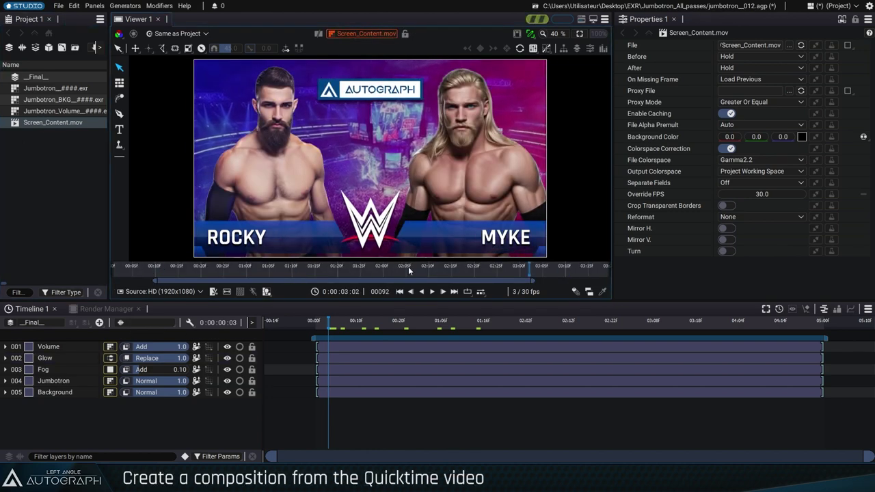
pyautogui.click(257, 270)
pyautogui.rightClick(54, 124)
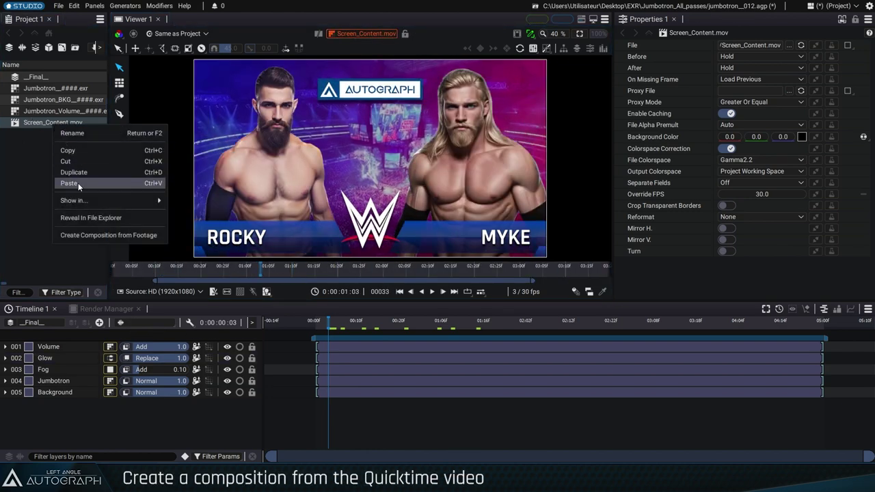
pyautogui.click(97, 236)
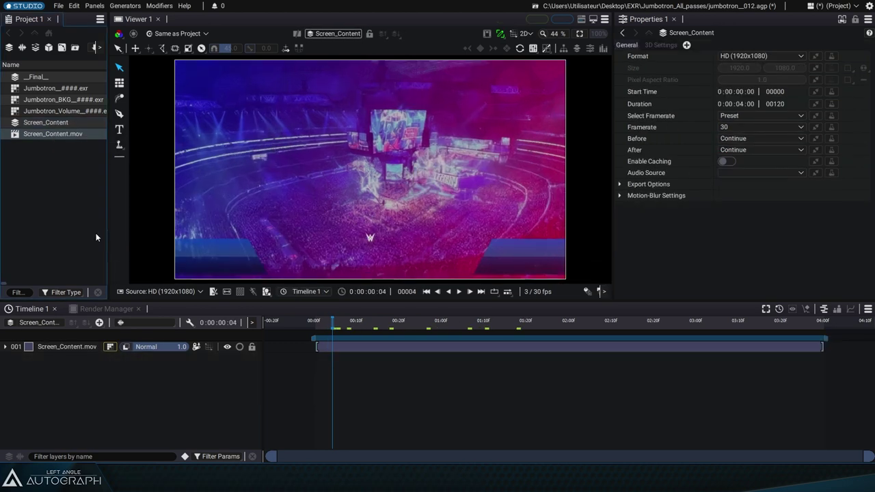
pyautogui.moveTo(376, 350); pyautogui.dragTo(586, 335)
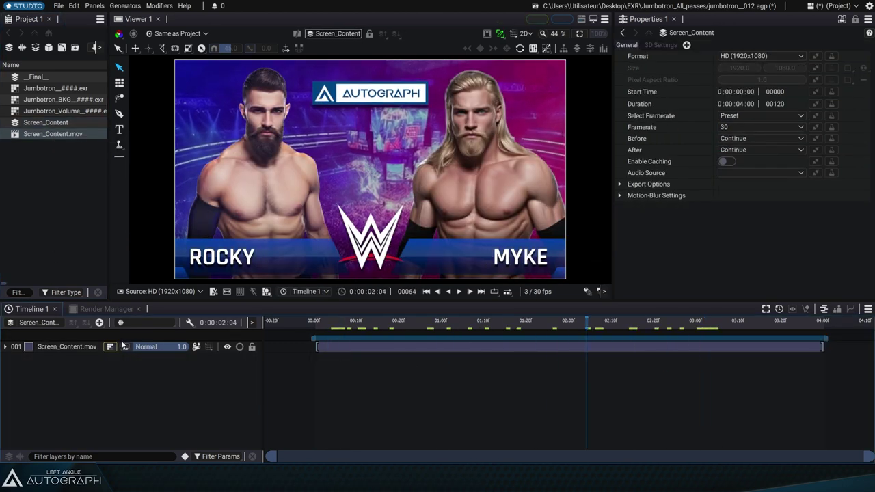
pyautogui.click(100, 322)
# - Add a Grid layer using Composition Format output and shrink its cell size to 9
pyautogui.click(124, 192)
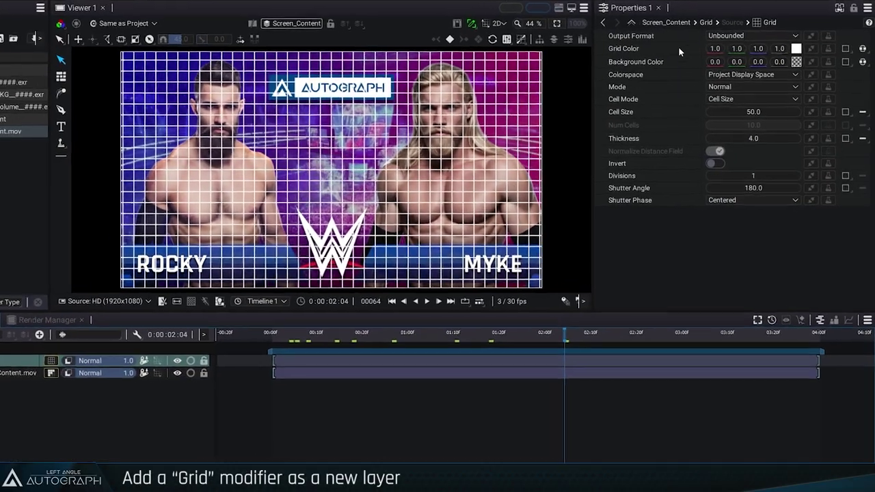
pyautogui.click(759, 44)
pyautogui.click(728, 63)
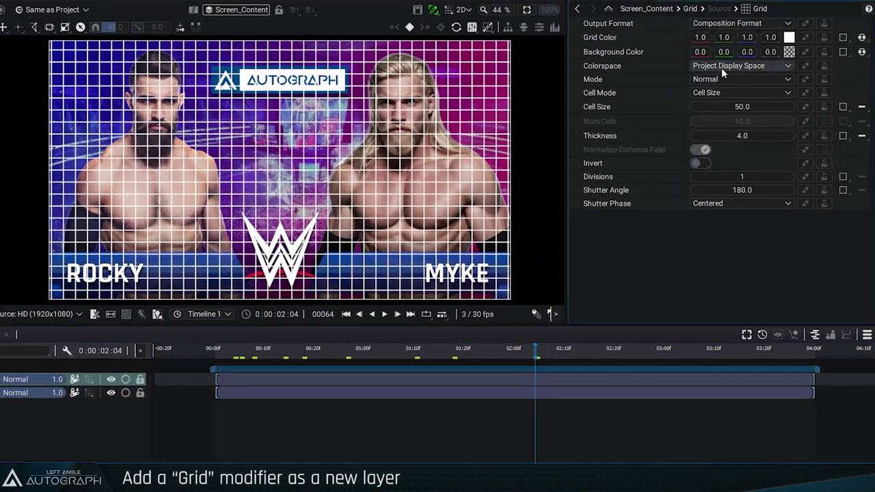
pyautogui.write('32')
pyautogui.moveTo(742, 107); pyautogui.dragTo(711, 107)
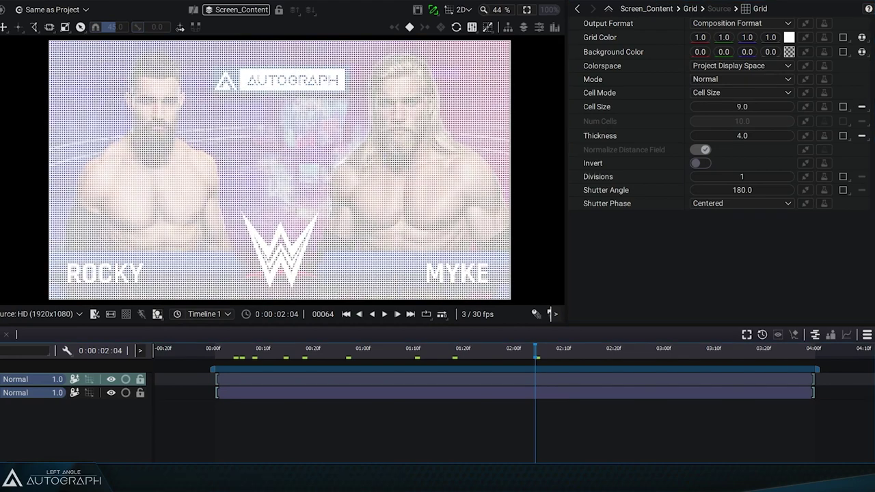
# - Enable Preserve Underlying Transparency on the video layer and set the grid cell size to 8
pyautogui.moveTo(27, 379); pyautogui.dragTo(27, 397)
pyautogui.click(27, 379)
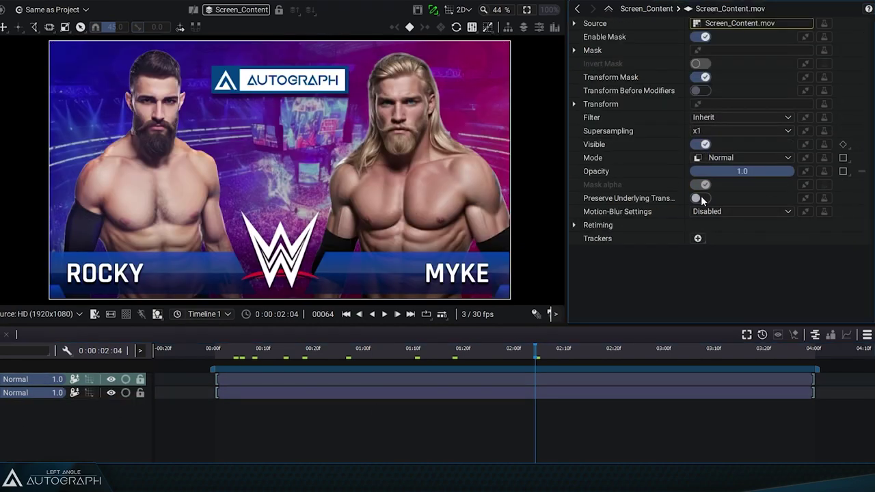
pyautogui.click(700, 198)
pyautogui.scroll(2, 106, 280)
pyautogui.scroll(1, 118, 302)
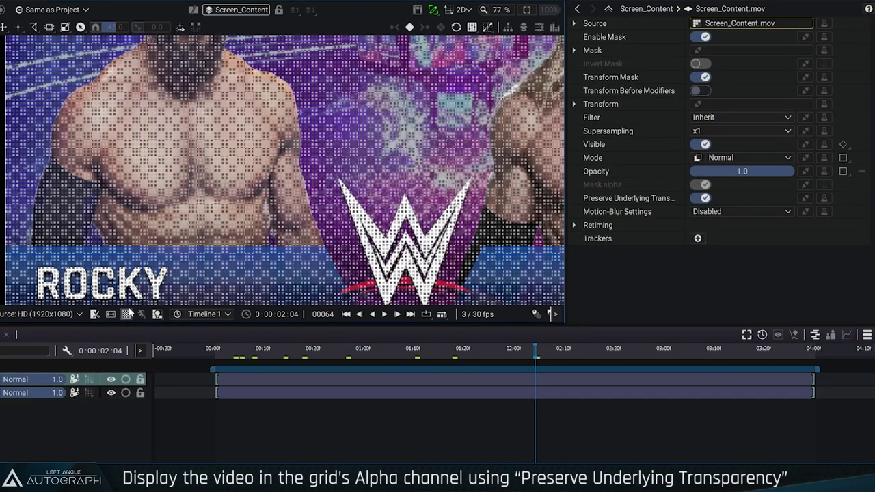
pyautogui.scroll(3, 130, 312)
pyautogui.scroll(3, 133, 313)
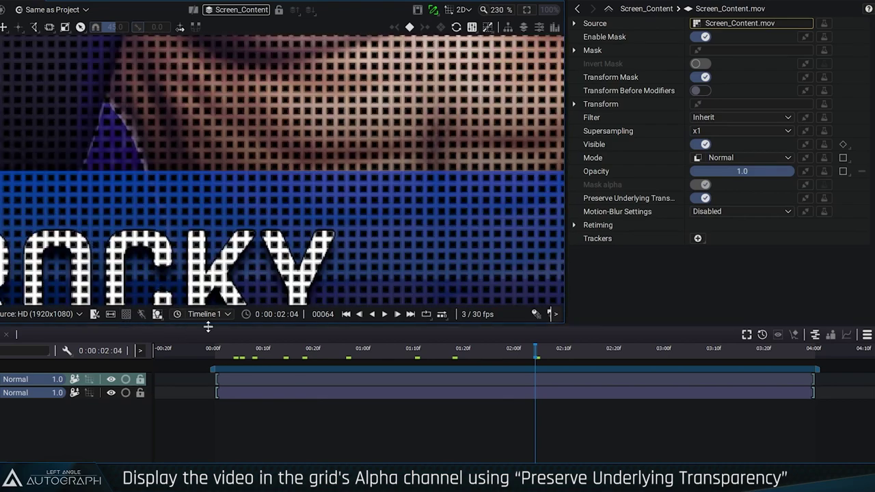
pyautogui.click(74, 392)
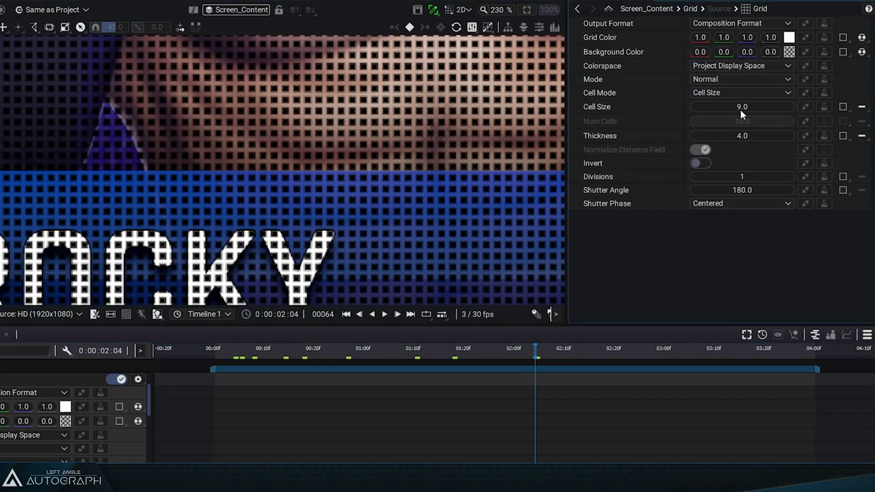
pyautogui.moveTo(740, 109); pyautogui.dragTo(794, 108)
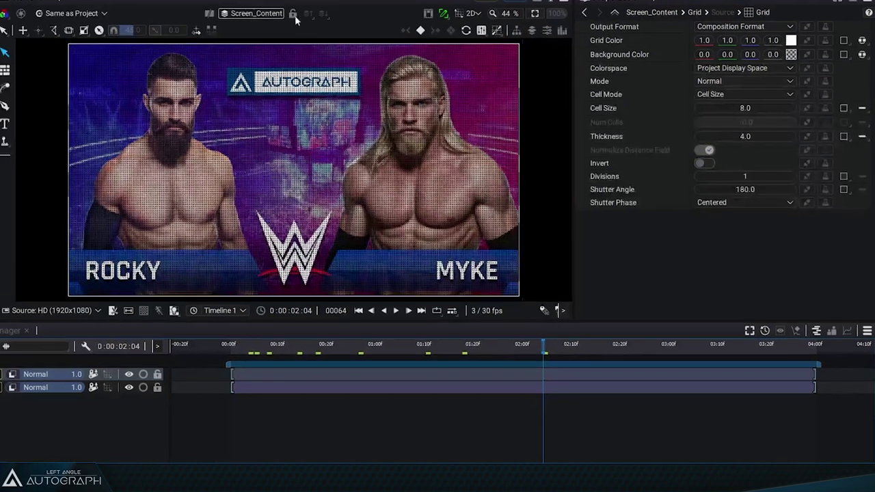
# - Switch to the _Final_ composition, add Screen_Content as a layer, and solo it
pyautogui.click(327, 34)
pyautogui.click(342, 74)
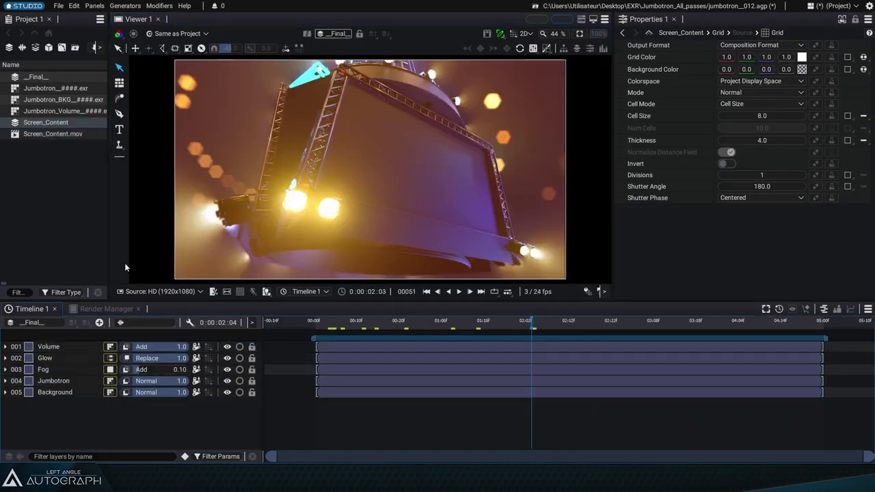
pyautogui.moveTo(78, 393); pyautogui.dragTo(78, 375)
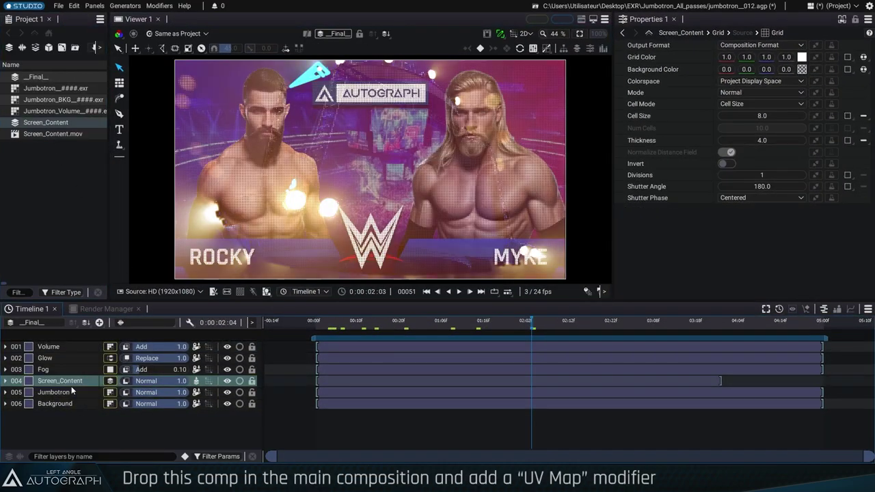
pyautogui.click(239, 381)
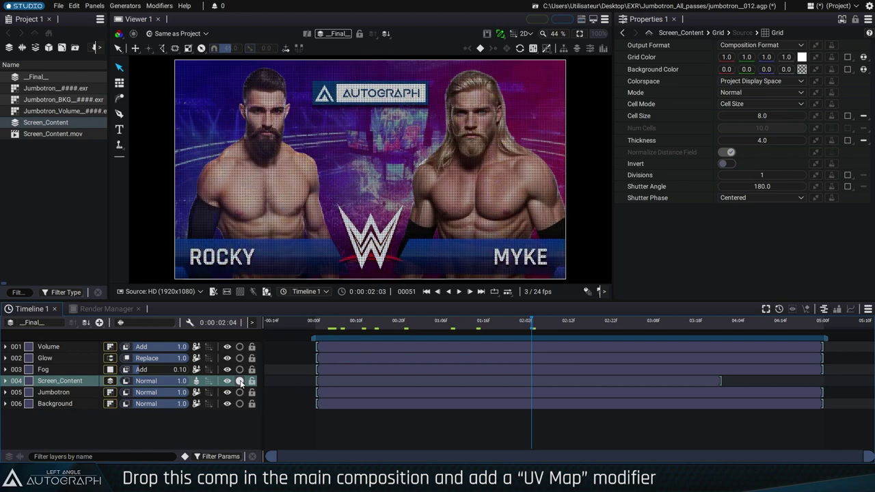
# - Add a UVMap modifier to the Screen_Content layer
pyautogui.click(90, 383)
pyautogui.click(835, 47)
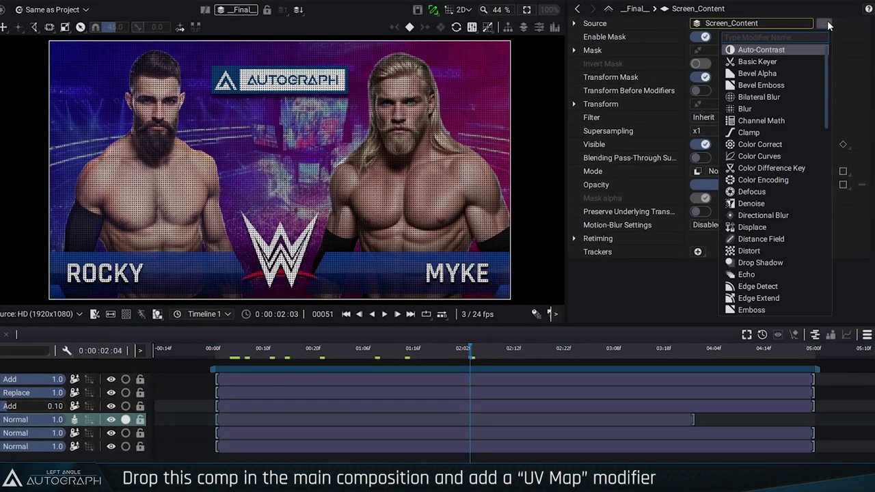
pyautogui.write('uv')
pyautogui.press('Down')
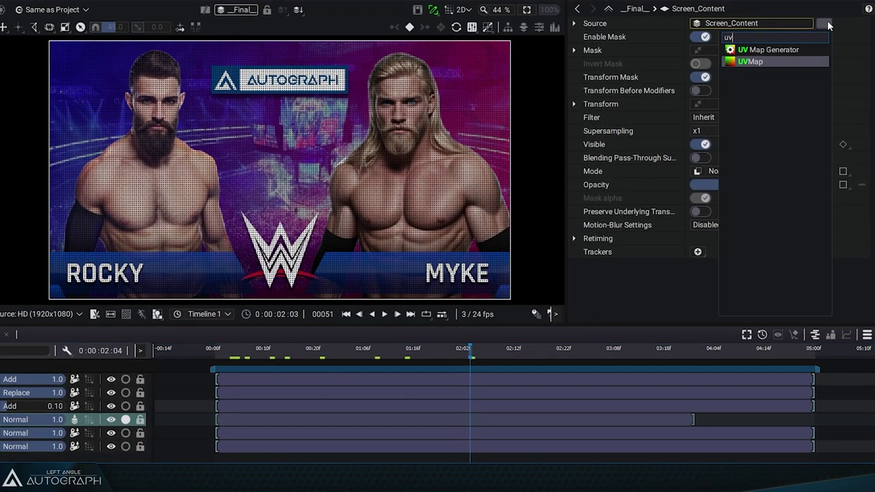
pyautogui.press('Return')
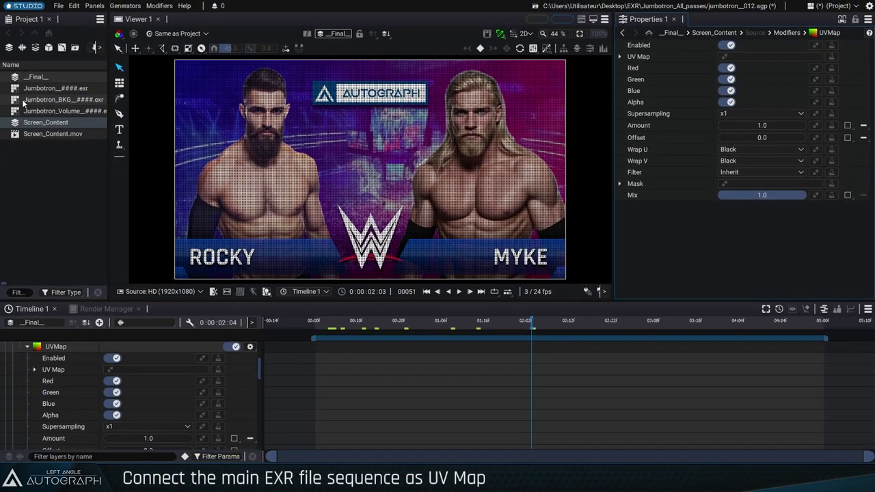
# - Connect the Jumbotron_####.exr sequence as the UVMap's UV Map input
pyautogui.moveTo(31, 88); pyautogui.dragTo(363, 109)
pyautogui.moveTo(751, 60); pyautogui.dragTo(750, 60)
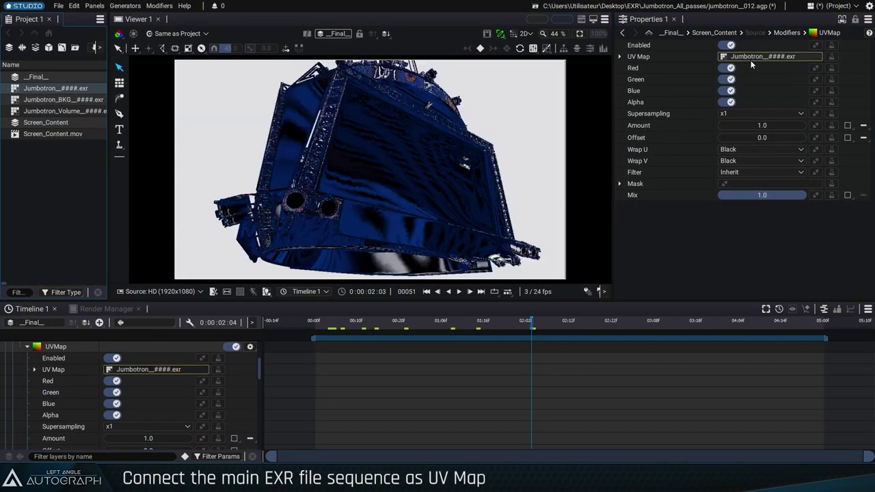
pyautogui.click(619, 57)
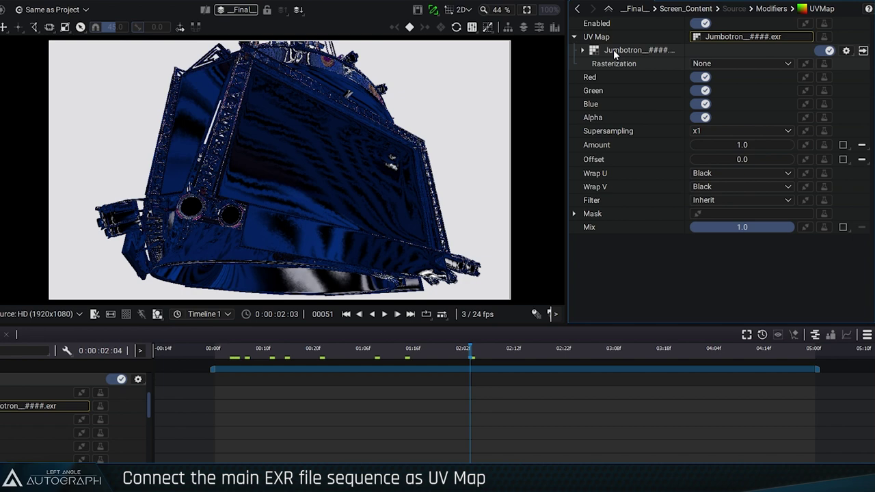
pyautogui.click(613, 49)
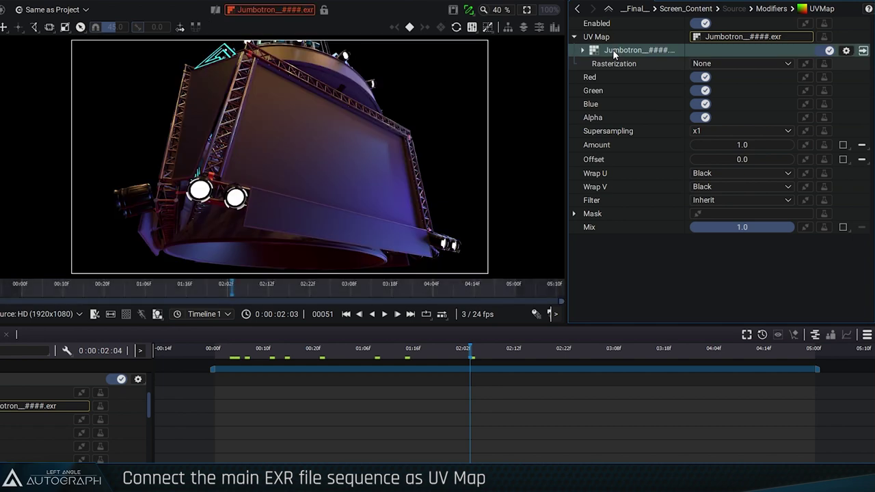
pyautogui.click(846, 50)
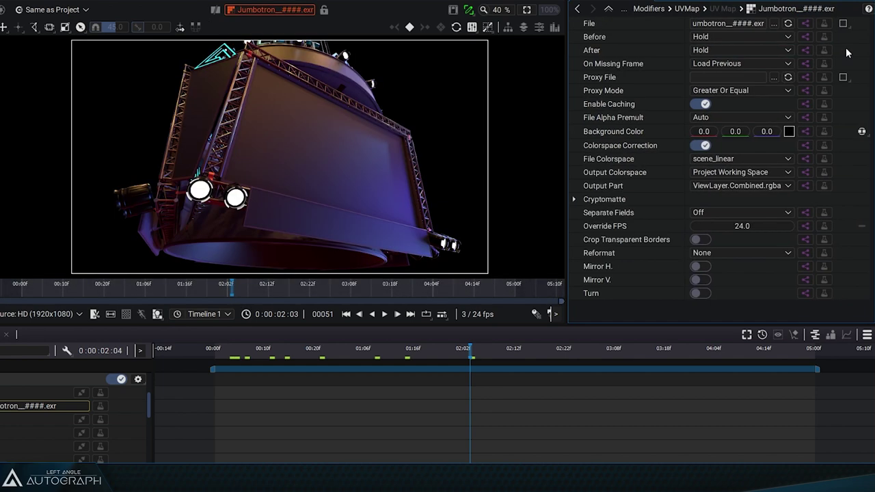
# - Unshare the EXR's Output Part and set it to ViewLayer.UV.auv
pyautogui.rightClick(802, 183)
pyautogui.click(677, 170)
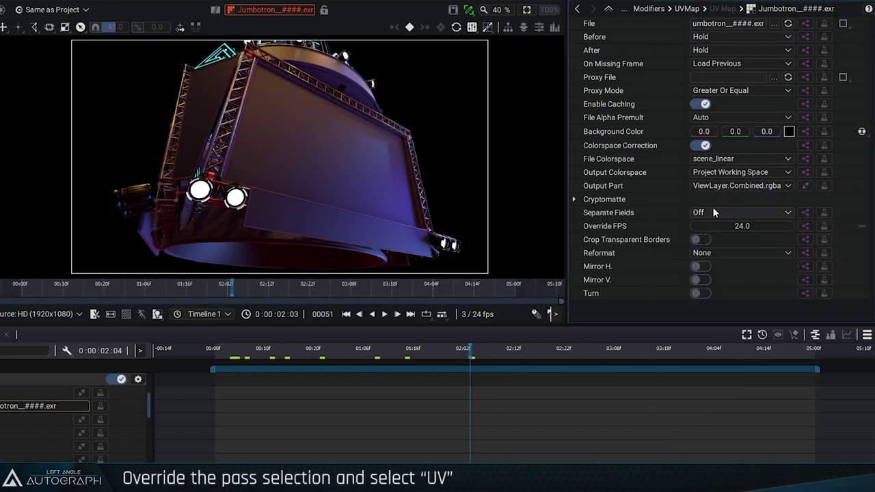
pyautogui.click(733, 188)
pyautogui.click(737, 279)
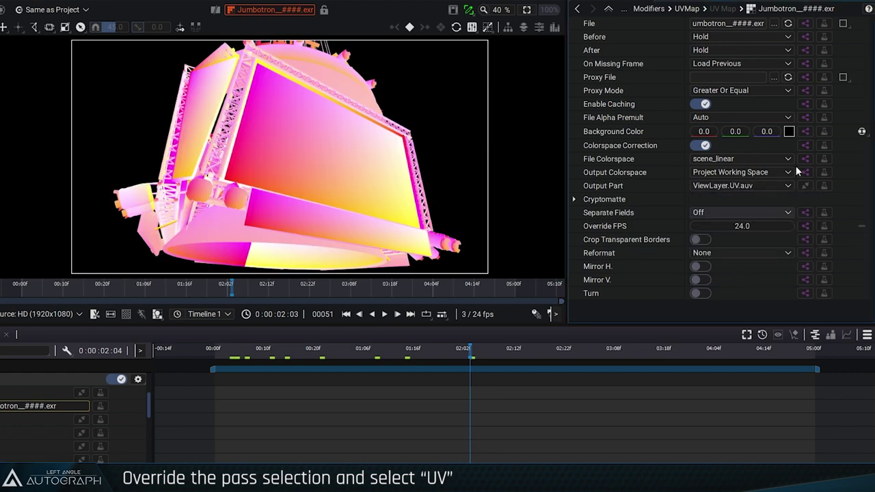
pyautogui.click(732, 9)
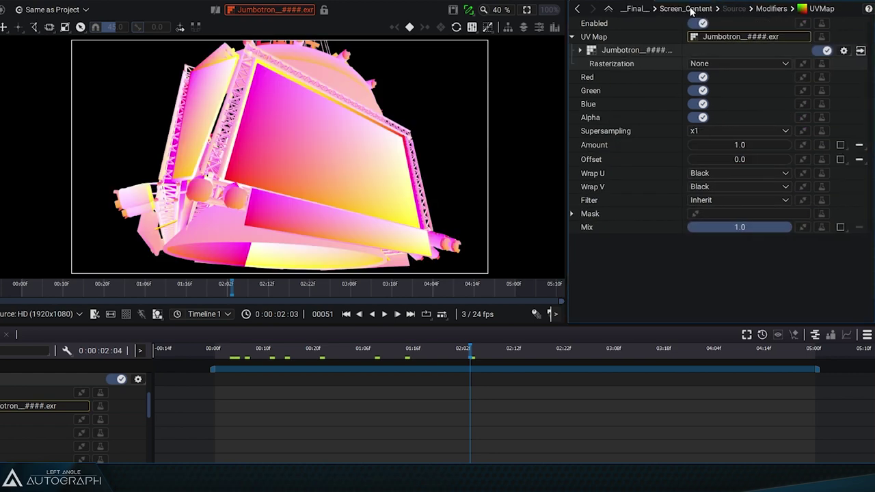
# - Add a Shuffle to the UV input mapping Red from Source Green and Green from Source Blue
pyautogui.click(824, 38)
pyautogui.write('shuf')
pyautogui.press('Return')
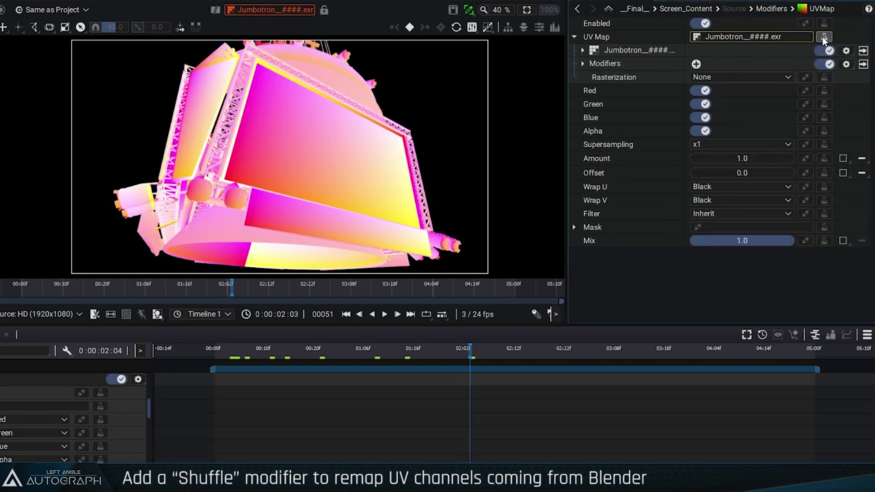
pyautogui.click(865, 64)
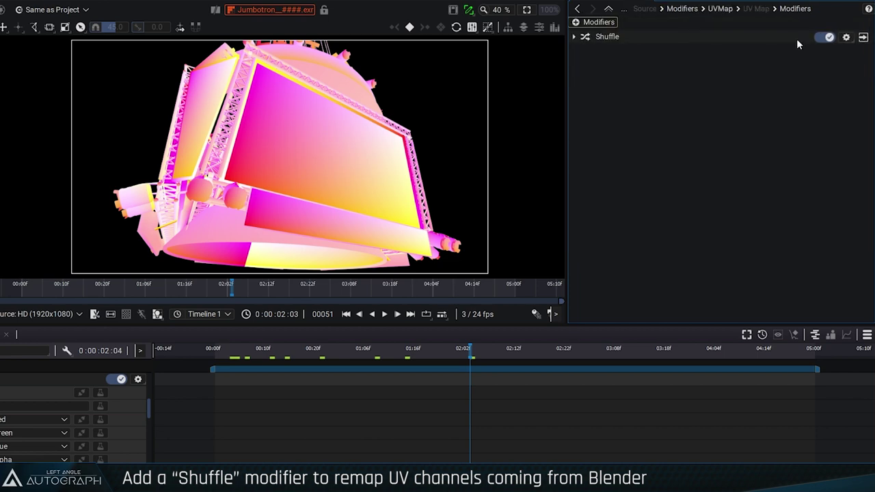
pyautogui.click(574, 37)
pyautogui.click(725, 77)
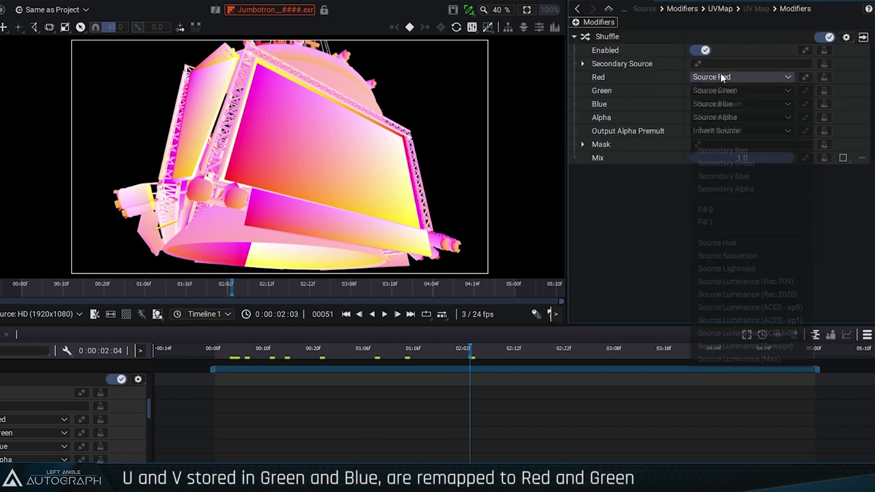
pyautogui.click(733, 104)
pyautogui.click(752, 91)
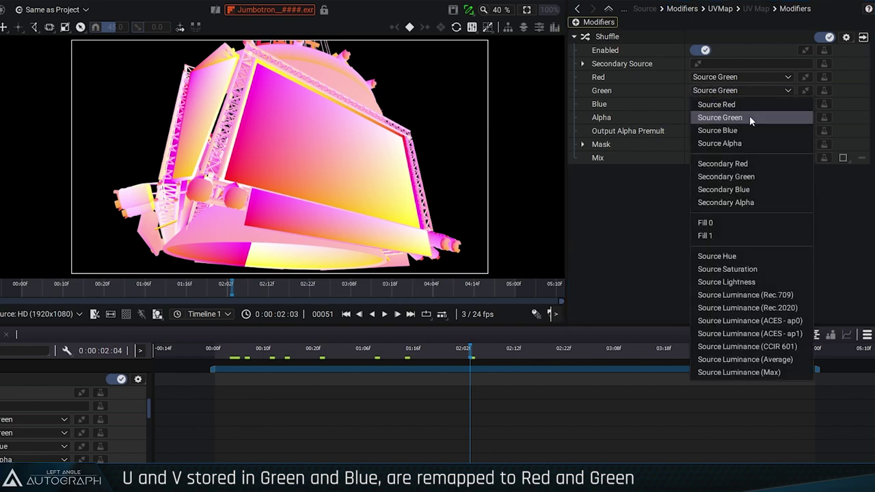
pyautogui.click(749, 129)
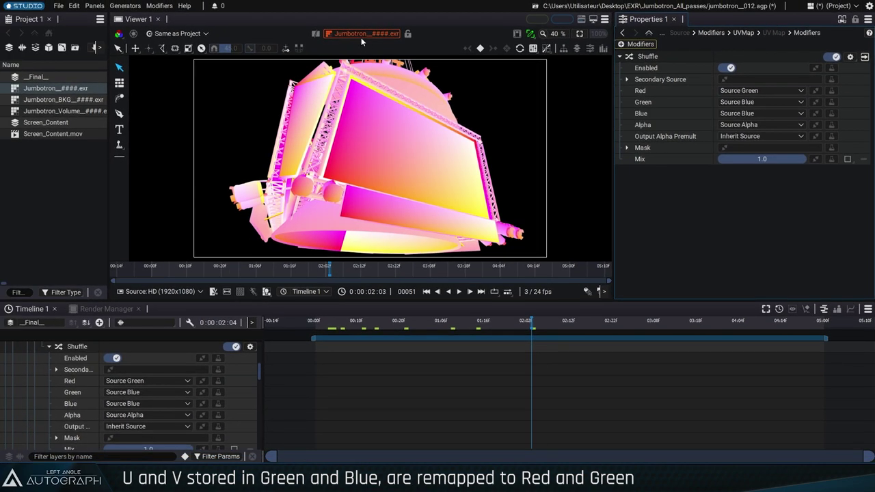
# - Switch the viewer to _Final_ and scrub to check the distorted video
pyautogui.click(361, 35)
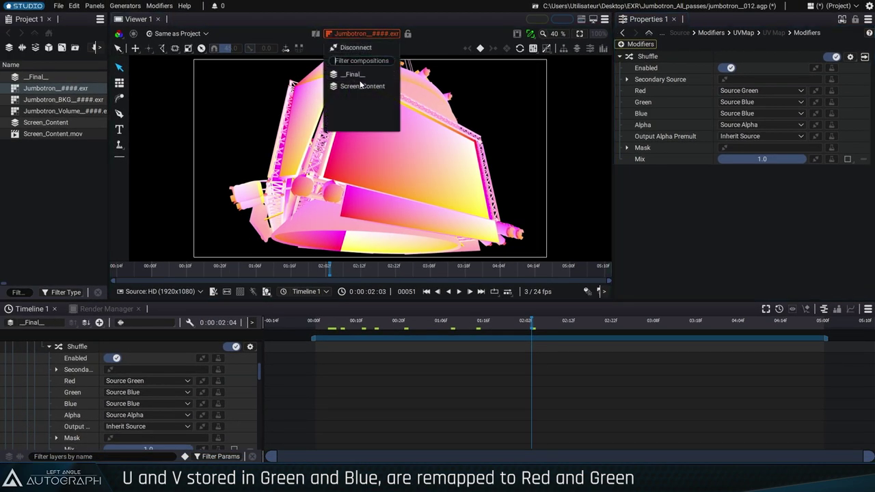
pyautogui.click(359, 82)
pyautogui.moveTo(469, 322); pyautogui.dragTo(666, 335)
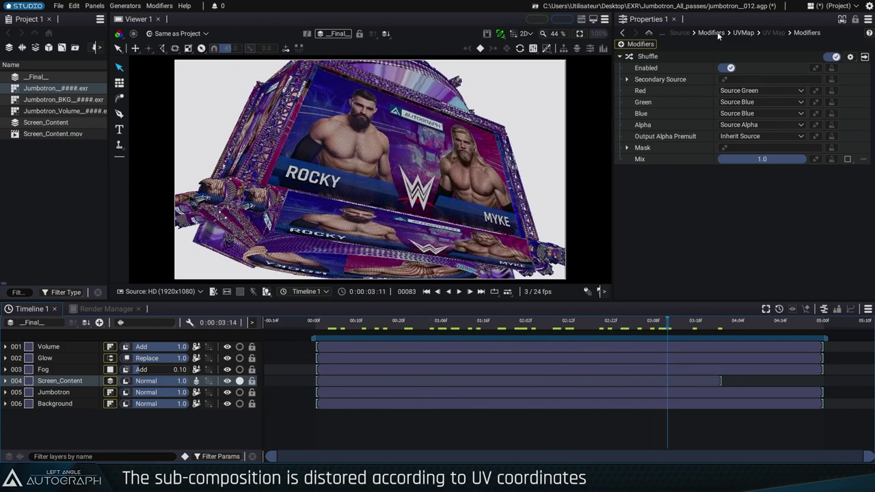
# - Link Jumbotron_####.exr to the UVMap's Mask input
pyautogui.click(743, 33)
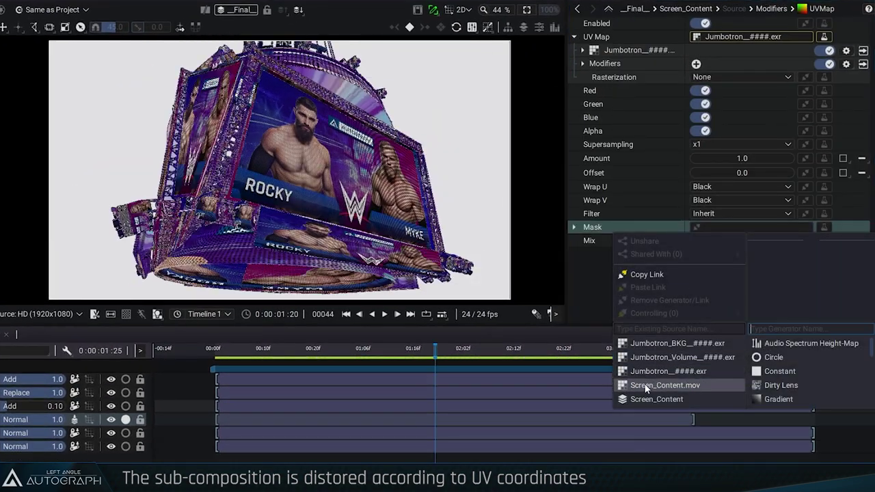
pyautogui.click(681, 371)
pyautogui.click(643, 242)
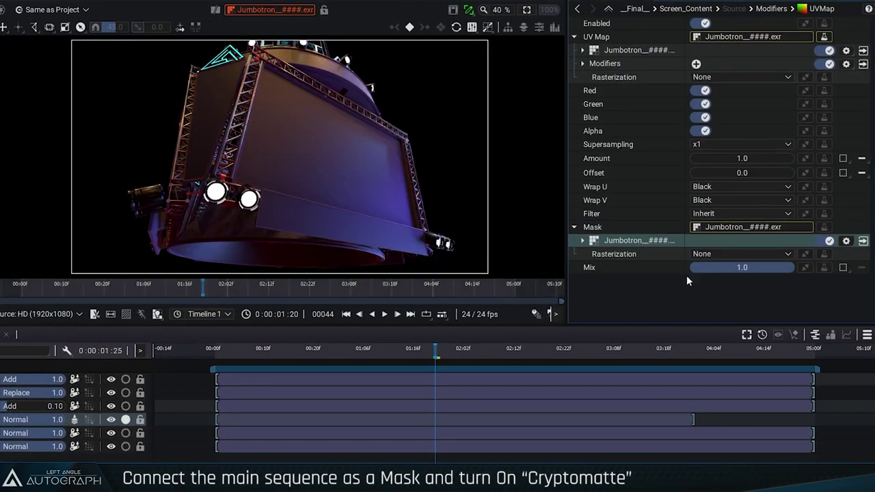
pyautogui.click(863, 240)
# - Enable Cryptomatte on the mask source, add a matte set to Screen_Big, and view _Final_
pyautogui.click(579, 198)
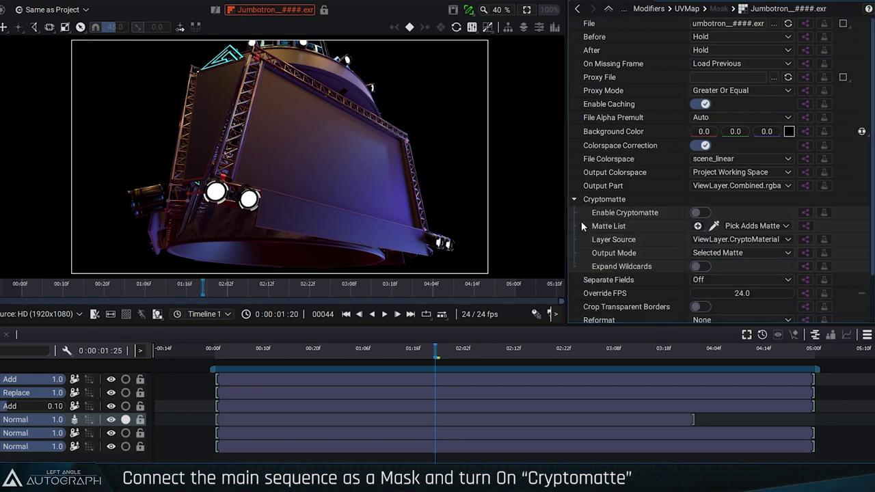
pyautogui.rightClick(806, 213)
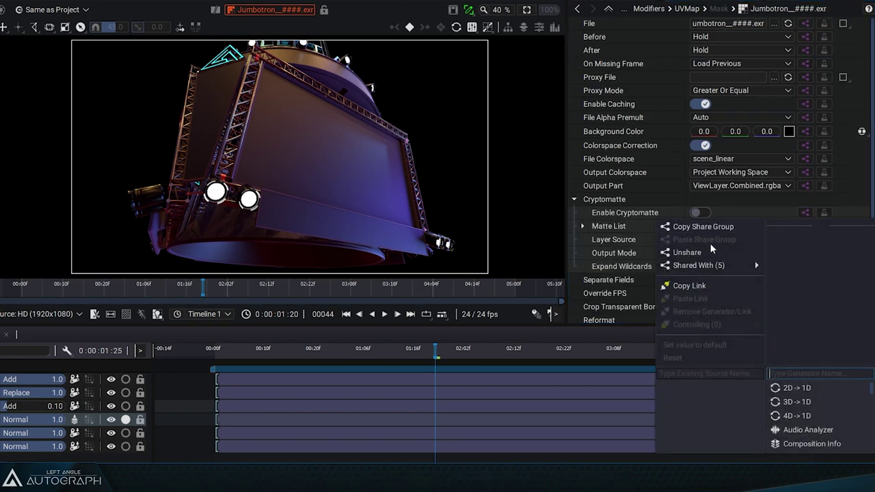
pyautogui.click(700, 213)
pyautogui.click(697, 226)
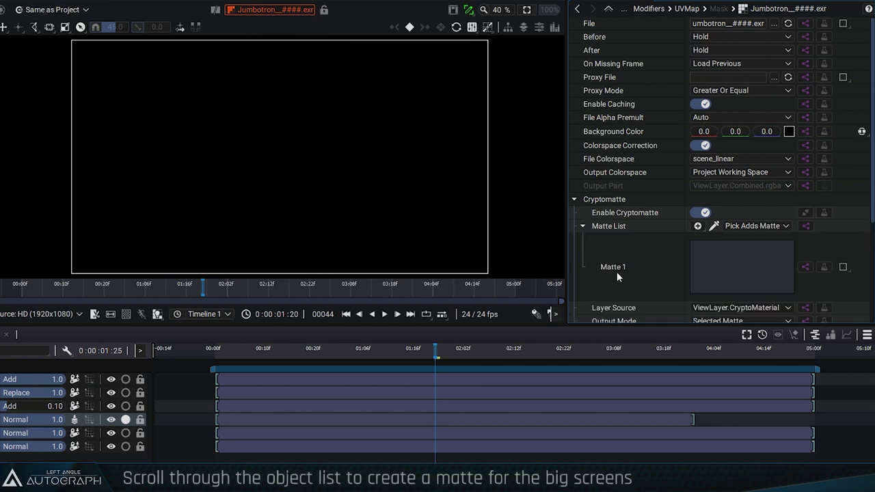
pyautogui.click(711, 257)
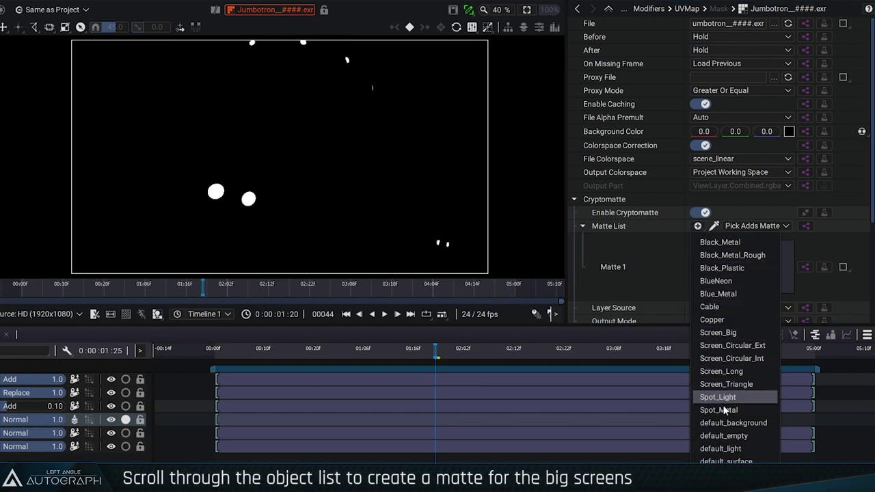
pyautogui.click(719, 333)
pyautogui.click(251, 6)
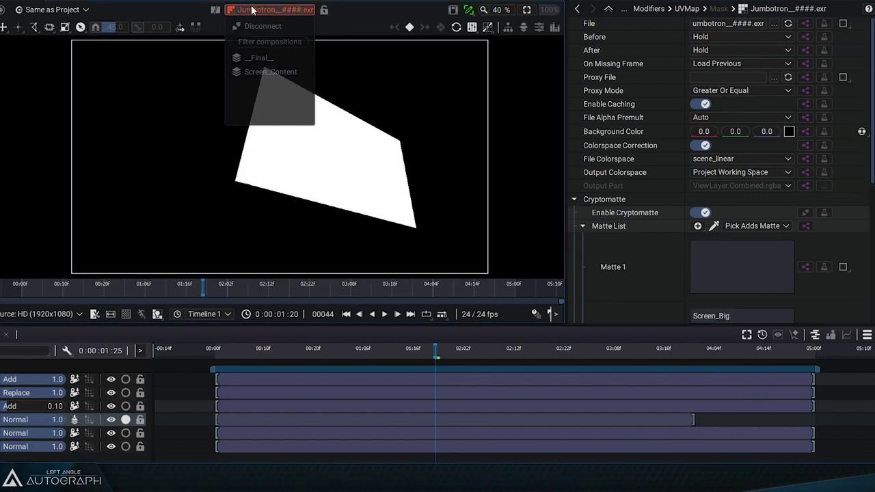
pyautogui.click(253, 60)
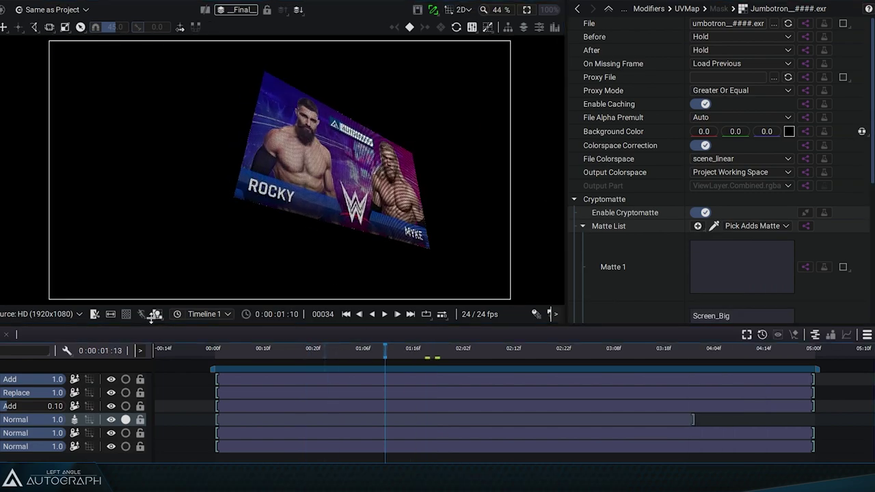
# - Turn off Solo on Screen_Content and scrub through the full composite
pyautogui.moveTo(409, 345); pyautogui.dragTo(376, 331)
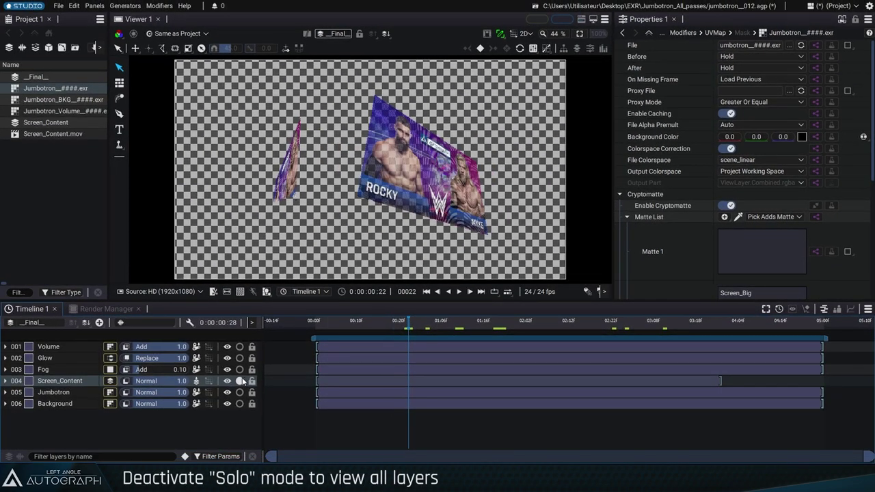
pyautogui.click(195, 396)
pyautogui.click(279, 331)
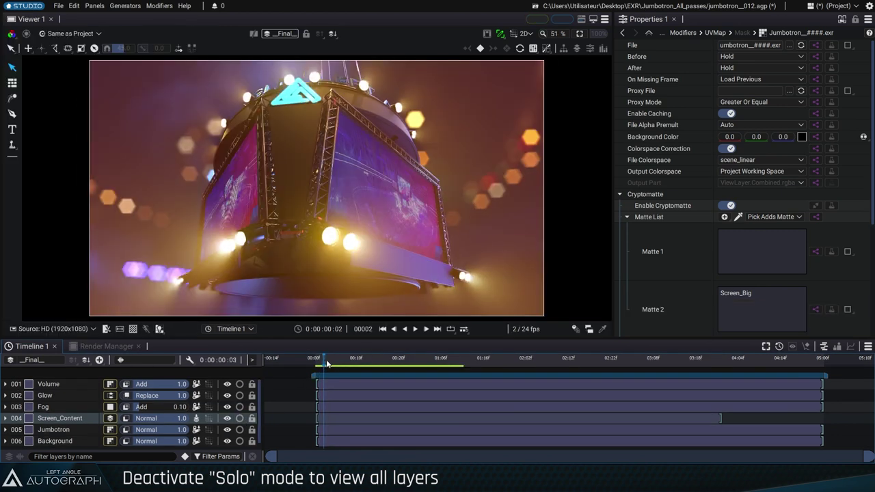
pyautogui.moveTo(320, 361); pyautogui.dragTo(417, 364)
# - Keep the Screen_Big matte, review the screen video, and open Screen_Content in the timeline
pyautogui.click(738, 216)
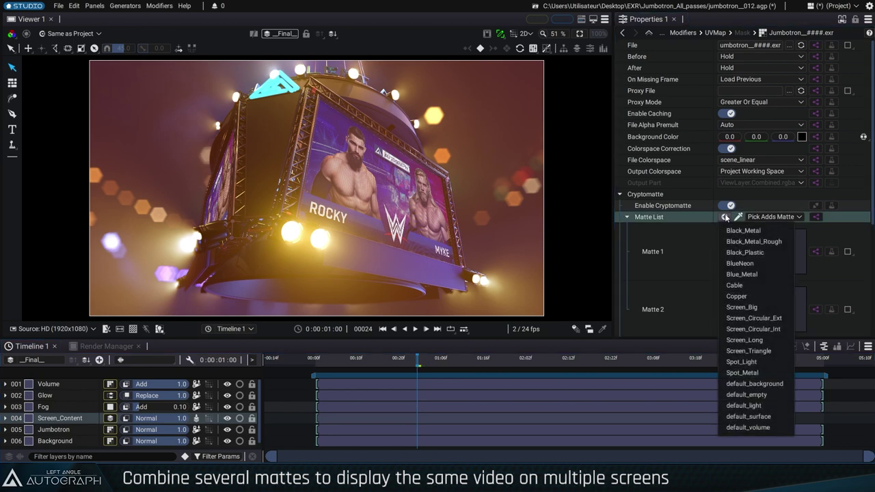
pyautogui.click(728, 341)
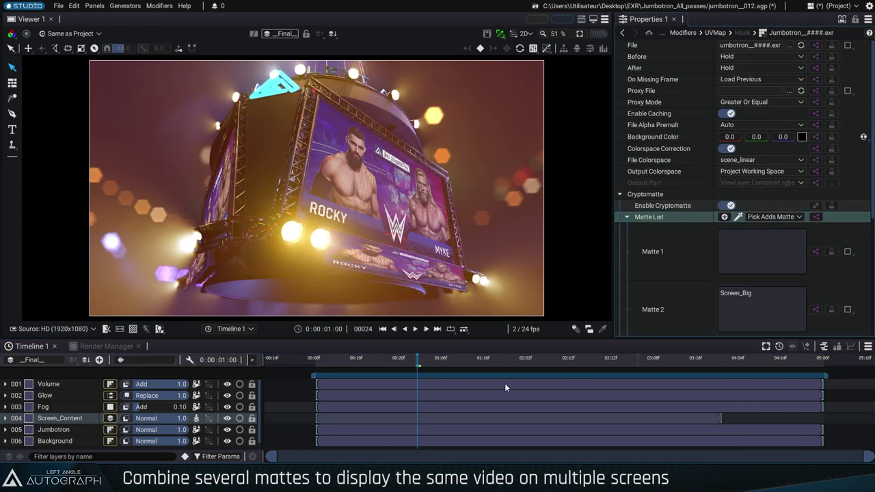
pyautogui.moveTo(374, 363)
pyautogui.mouseDown()
pyautogui.moveTo(488, 368)
pyautogui.moveTo(445, 368)
pyautogui.mouseUp()
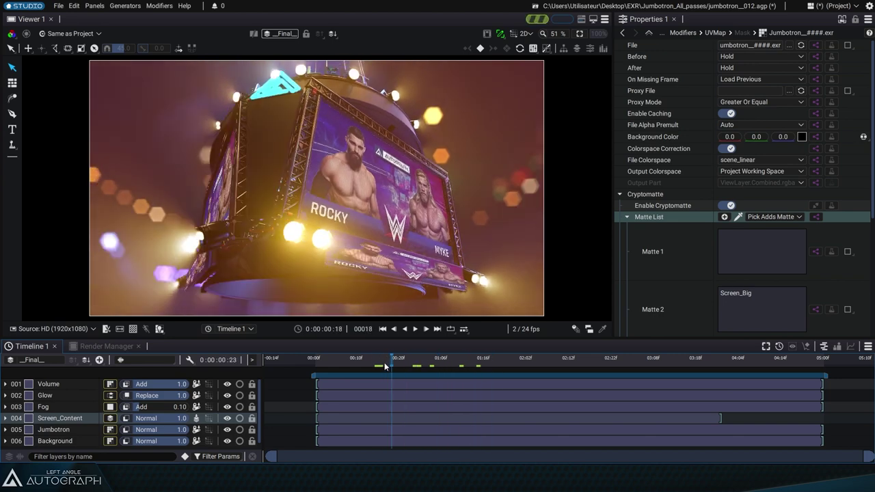
pyautogui.click(31, 360)
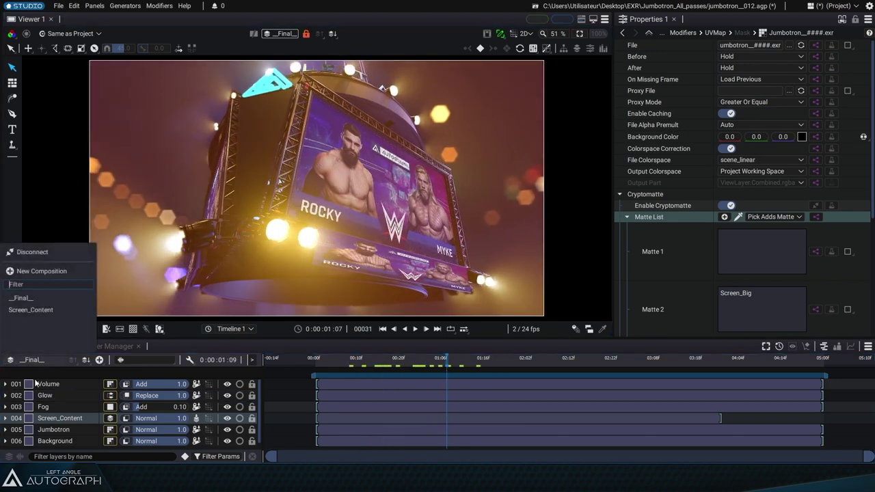
pyautogui.click(34, 315)
# - Add a Grade to Screen_Content.mov with Multiply 3.0 and scrub to check the brighter screens
pyautogui.click(60, 384)
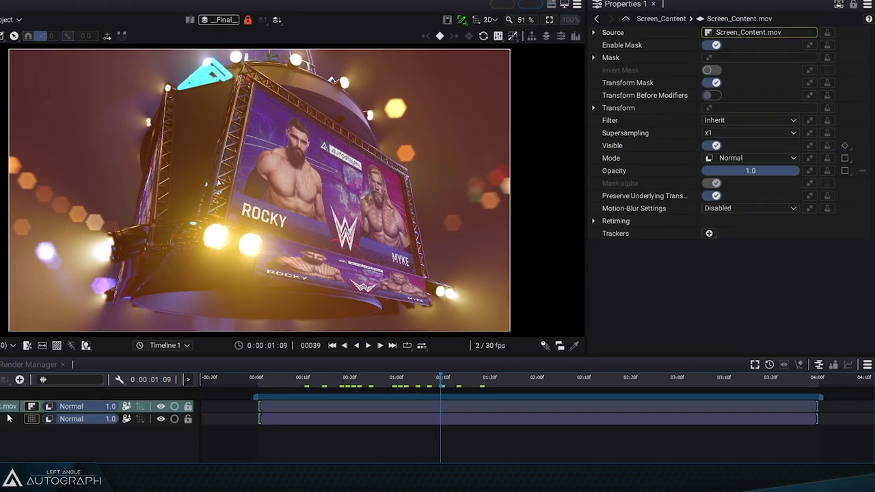
pyautogui.click(831, 46)
pyautogui.write('g')
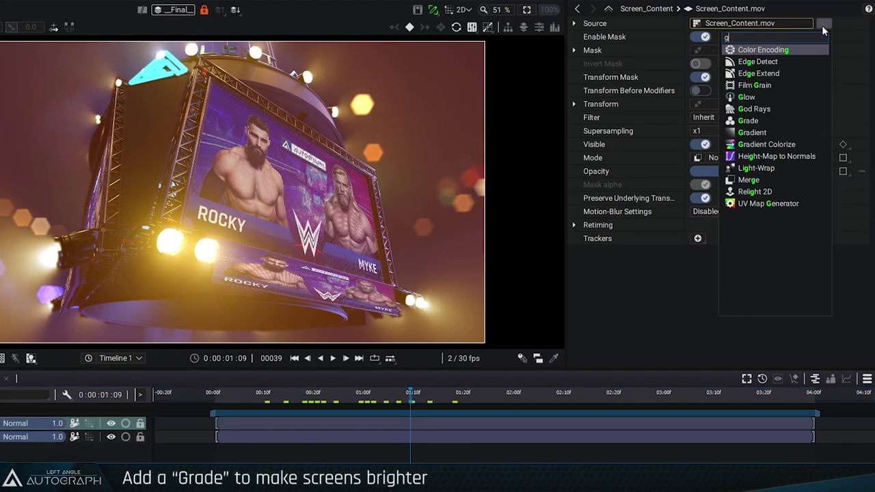
pyautogui.write('ra')
pyautogui.press('Down')
pyautogui.press('Return')
pyautogui.moveTo(735, 149)
pyautogui.mouseDown()
pyautogui.moveTo(752, 150)
pyautogui.moveTo(732, 149)
pyautogui.mouseUp()
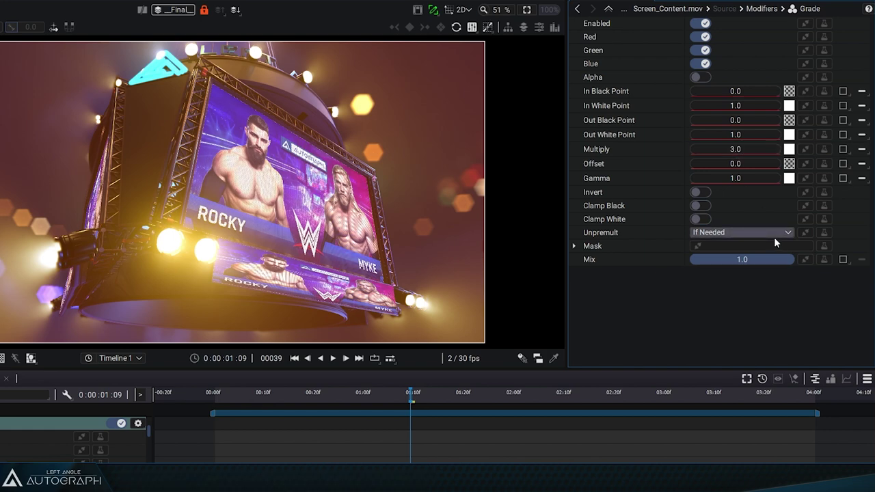
pyautogui.moveTo(322, 398); pyautogui.dragTo(450, 404)
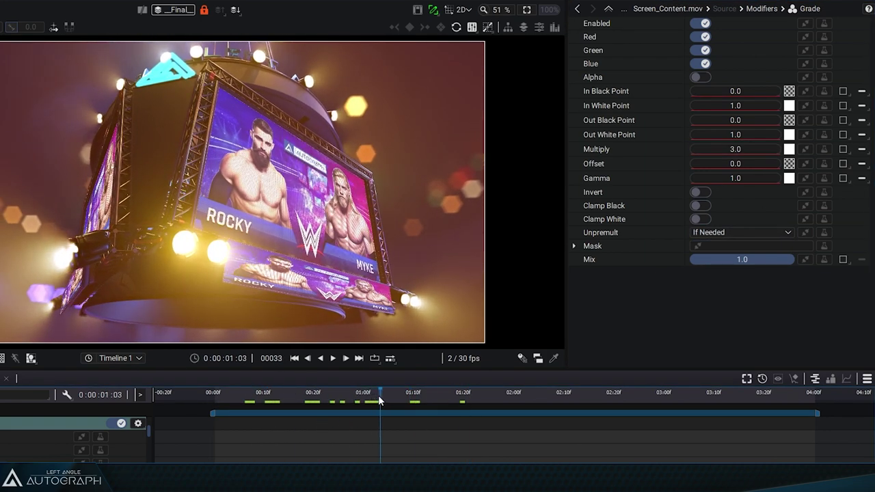
# - Add three more screen mattes, including Screen_Triangle and Screen_Circular, to the Cryptomatte list and review
pyautogui.click(577, 9)
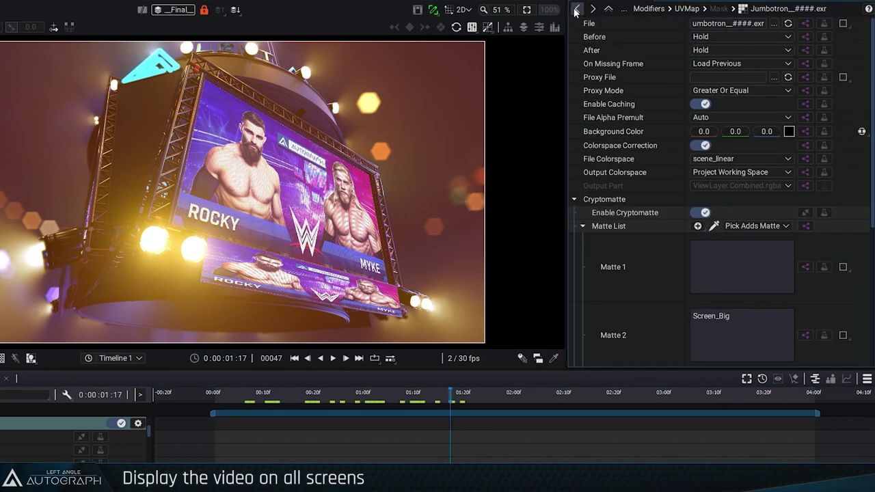
pyautogui.click(698, 226)
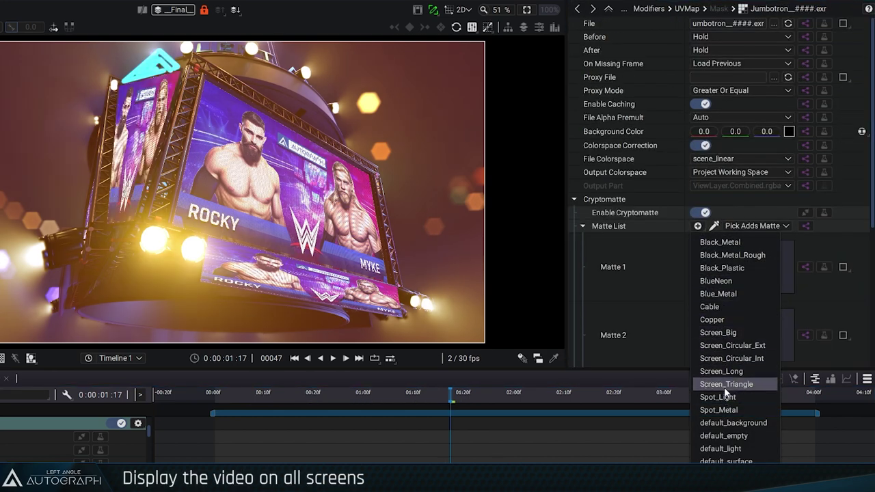
pyautogui.click(718, 332)
pyautogui.click(698, 226)
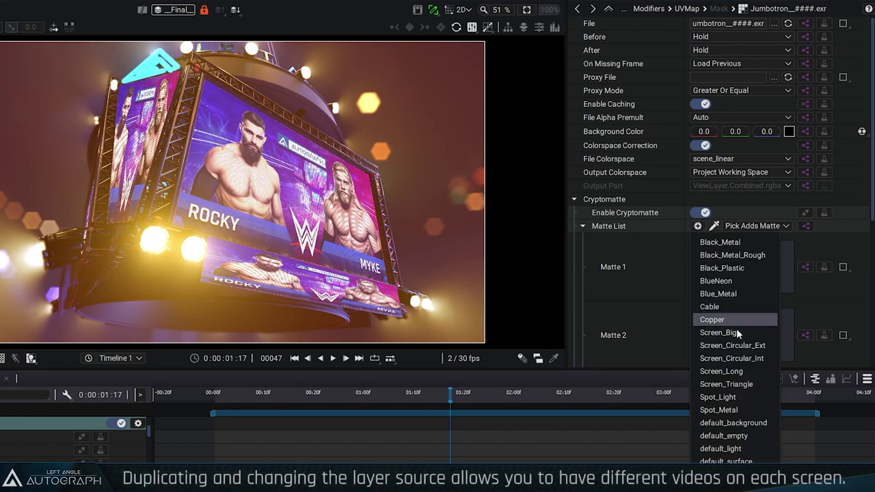
pyautogui.click(746, 345)
pyautogui.click(699, 226)
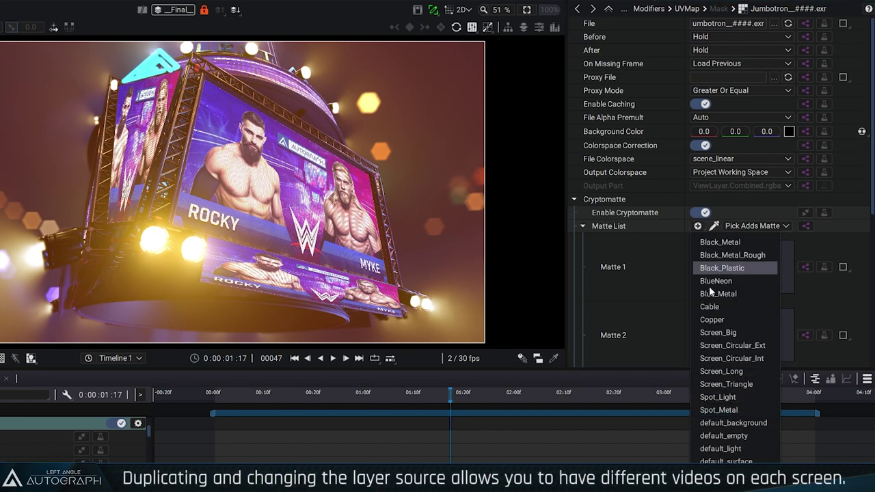
pyautogui.click(743, 359)
pyautogui.moveTo(263, 401)
pyautogui.mouseDown()
pyautogui.moveTo(450, 414)
pyautogui.moveTo(287, 400)
pyautogui.moveTo(417, 400)
pyautogui.mouseUp()
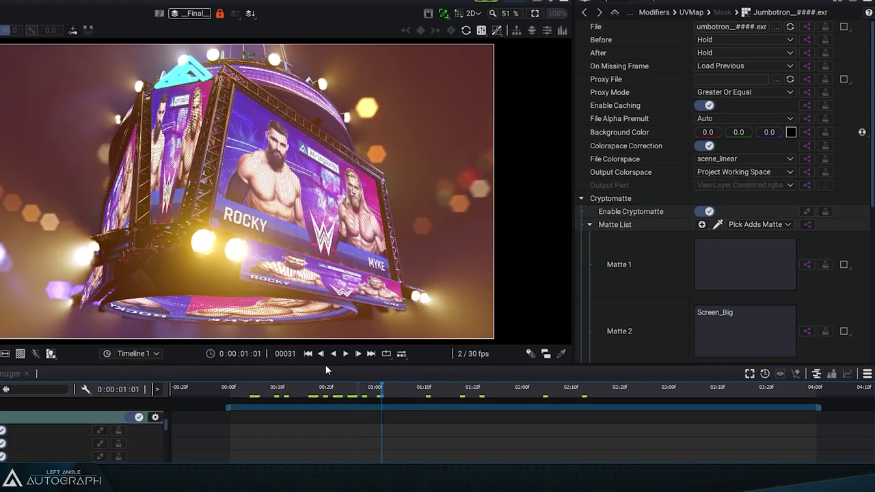
pyautogui.moveTo(415, 368); pyautogui.dragTo(447, 369)
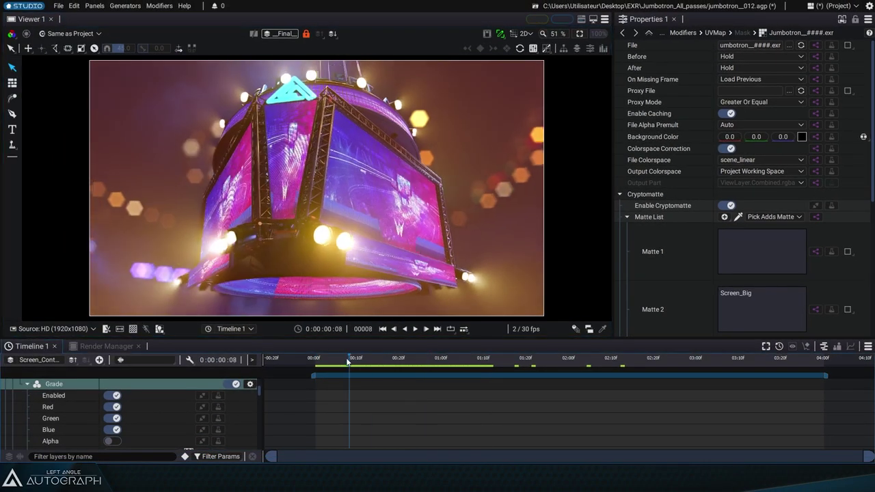